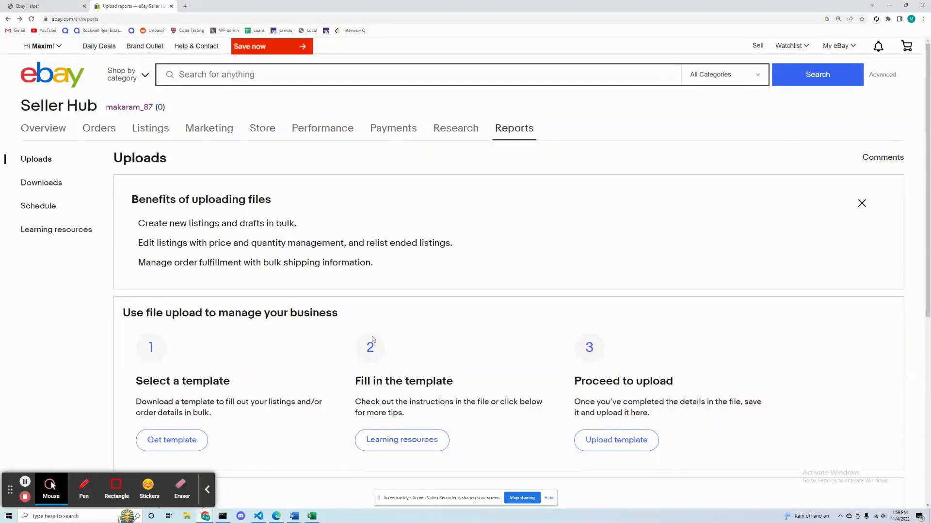
{"action": "left_click", "coordinate": [312, 517]}
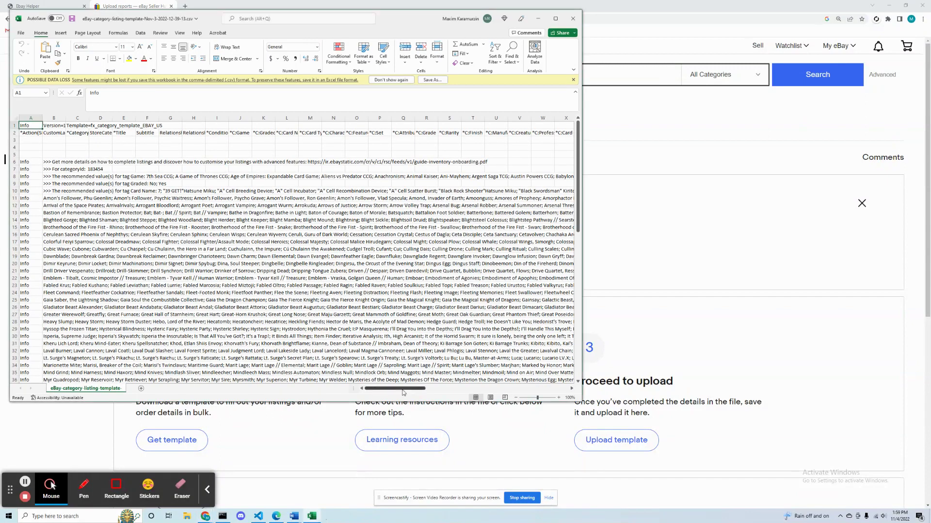
{"action": "left_click_drag", "start_coordinate": [387, 389], "coordinate": [506, 386]}
{"action": "left_click", "coordinate": [373, 139]}
{"action": "left_click", "coordinate": [189, 133]}
{"action": "left_click_drag", "start_coordinate": [520, 387], "coordinate": [387, 388]}
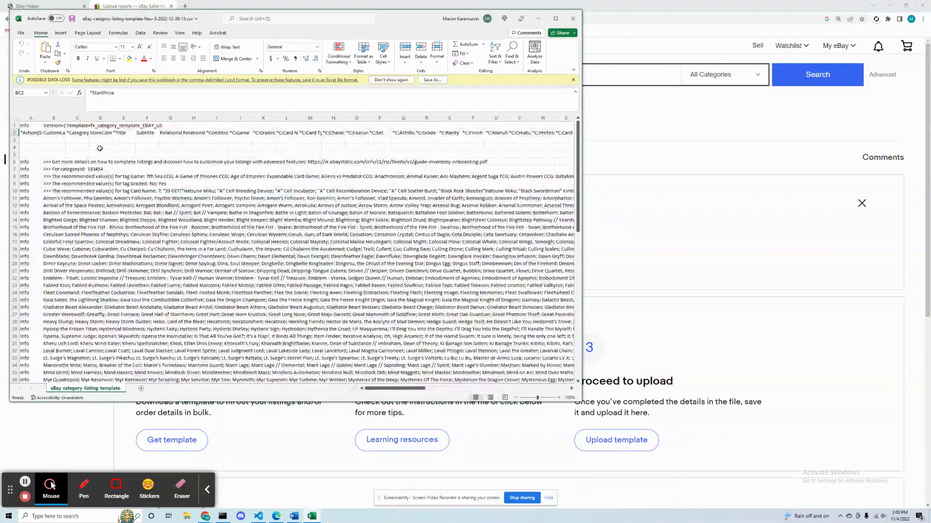
{"action": "left_click", "coordinate": [77, 133]}
{"action": "left_click", "coordinate": [76, 140]}
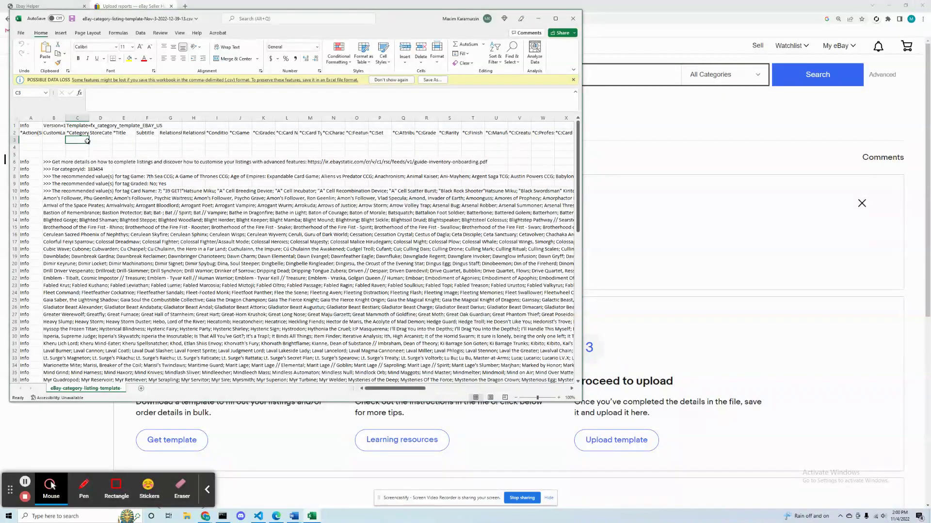
{"action": "left_click", "coordinate": [54, 169]}
{"action": "left_click_drag", "start_coordinate": [149, 93], "coordinate": [135, 93]}
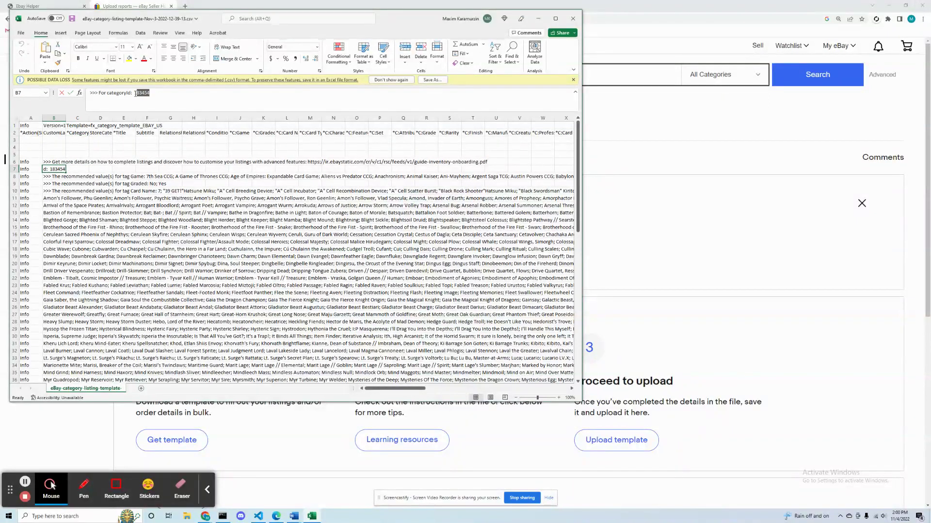
{"action": "left_click", "coordinate": [538, 19]}
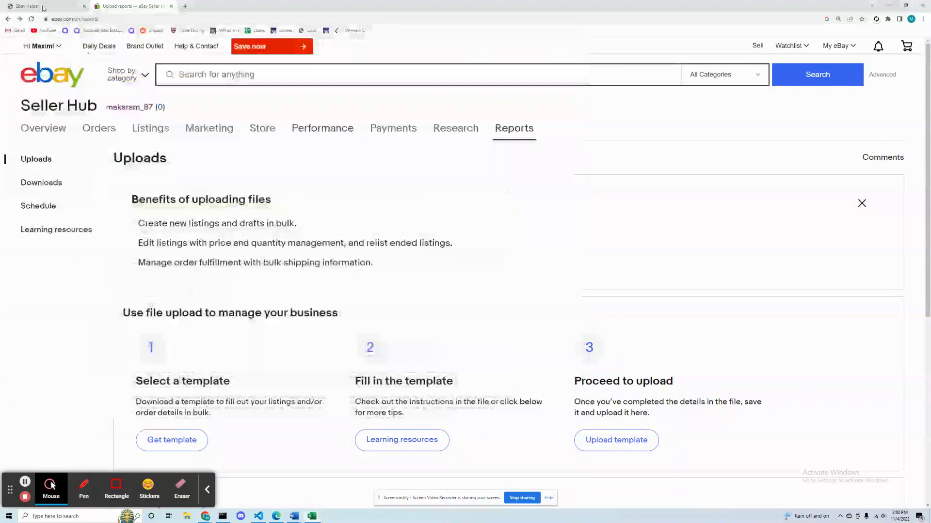
- Bring up the Ebay Helper listing form and look over the Action help and Condition list, changing nothing
{"action": "left_click", "coordinate": [43, 7]}
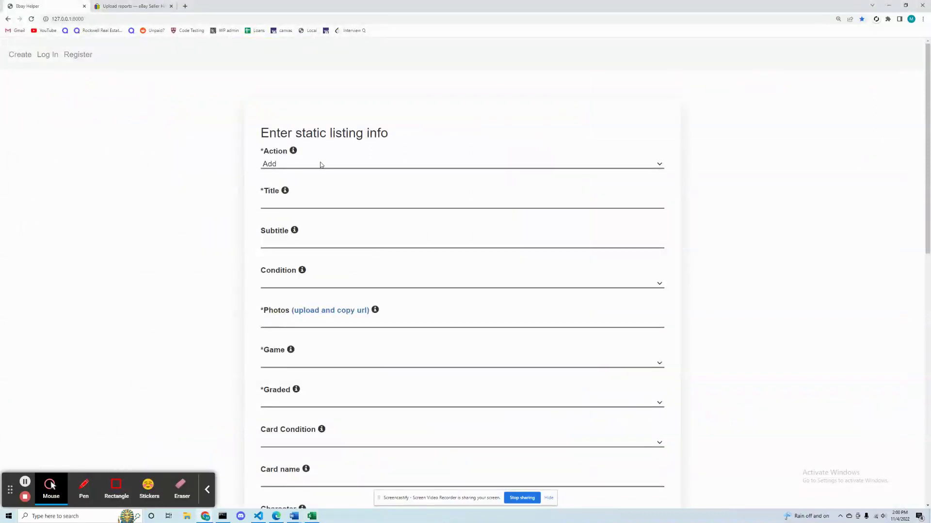
{"action": "left_click", "coordinate": [294, 151]}
{"action": "left_click", "coordinate": [526, 64]}
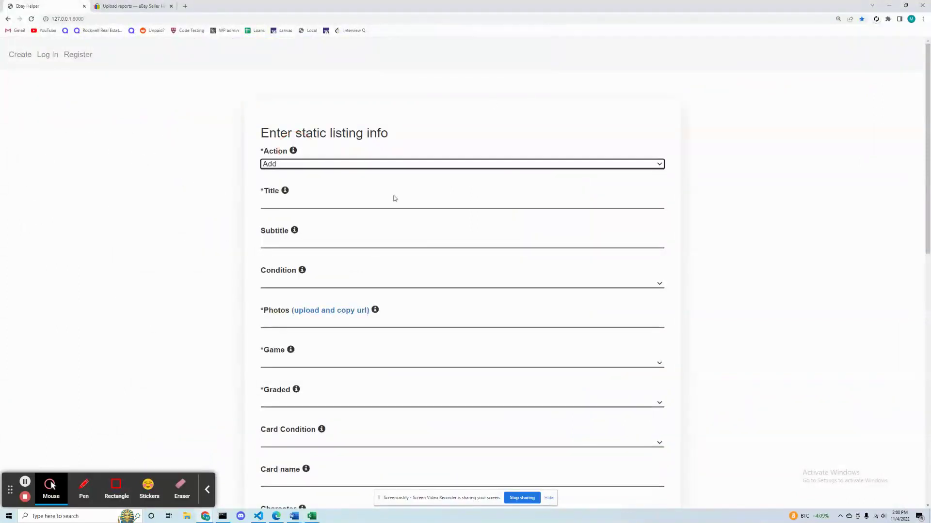
{"action": "left_click", "coordinate": [359, 286]}
{"action": "left_click", "coordinate": [231, 287]}
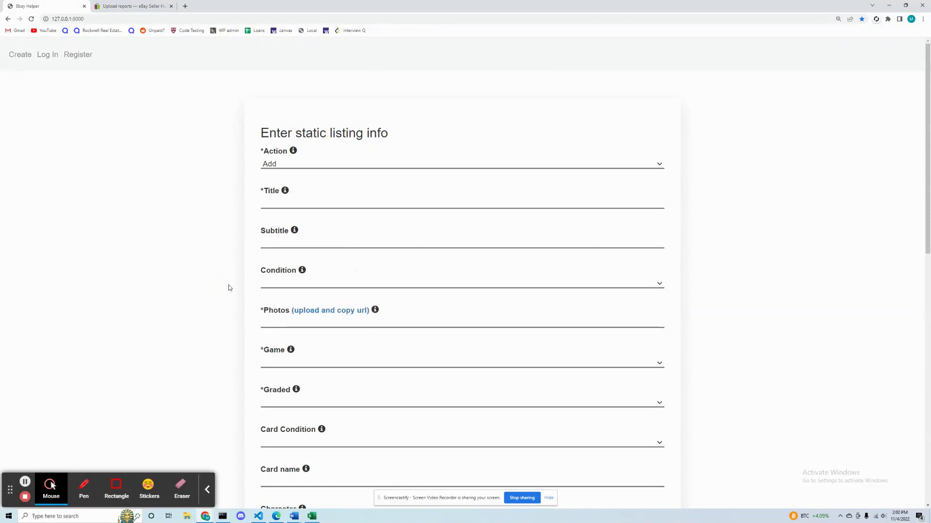
{"action": "scroll", "coordinate": [147, 287], "scroll_direction": "down", "scroll_amount": 9}
{"action": "scroll", "coordinate": [213, 335], "scroll_direction": "down", "scroll_amount": 3}
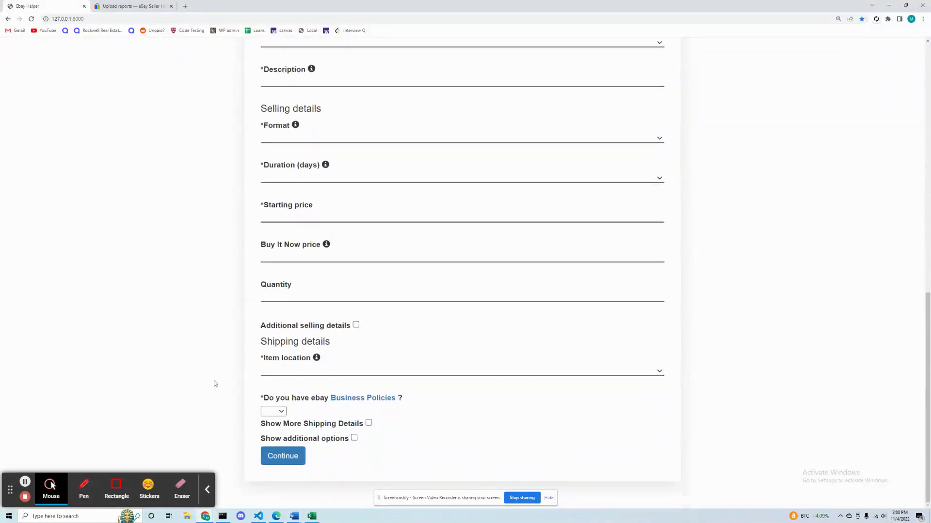
{"action": "scroll", "coordinate": [217, 380], "scroll_direction": "up", "scroll_amount": 12}
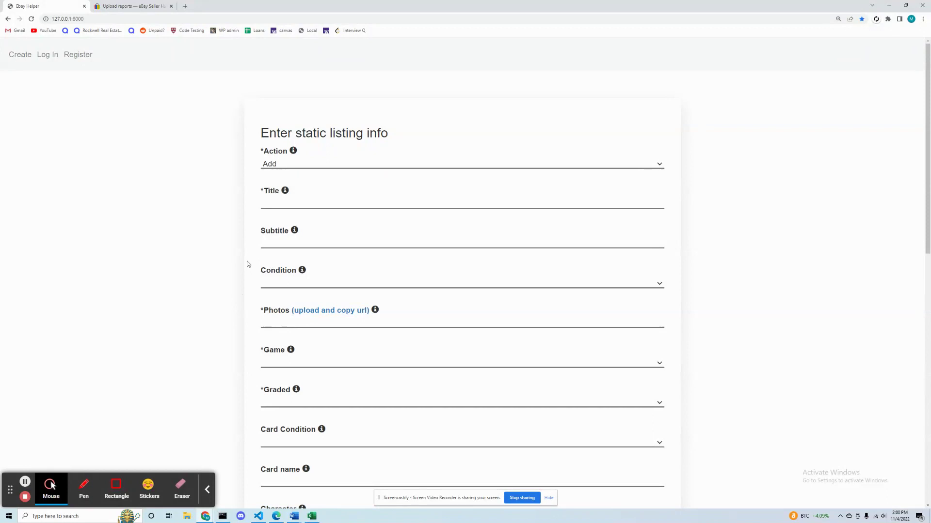
- Set the listing Condition to Used and the Game to Pokemon TCG
{"action": "left_click_drag", "start_coordinate": [261, 133], "coordinate": [392, 135]}
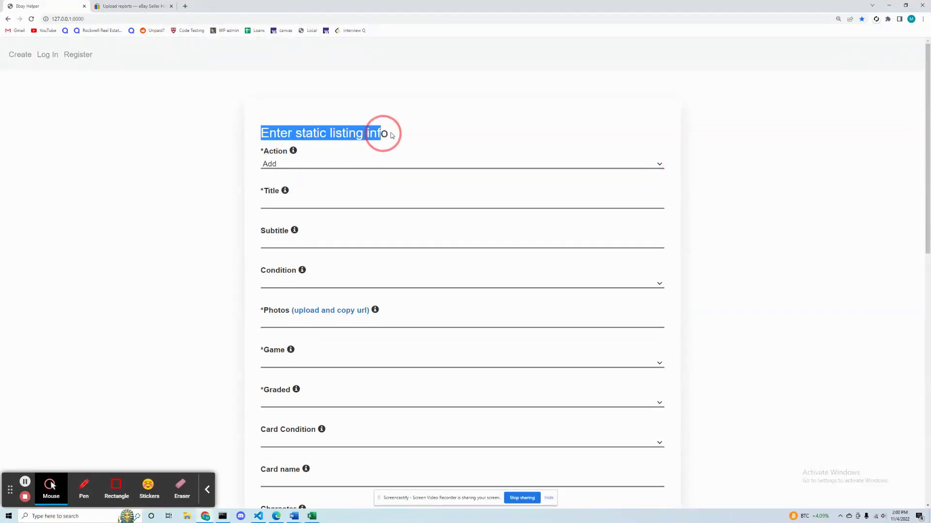
{"action": "left_click", "coordinate": [302, 285]}
{"action": "left_click", "coordinate": [288, 322]}
{"action": "scroll", "coordinate": [291, 325], "scroll_direction": "down", "scroll_amount": 1}
{"action": "left_click", "coordinate": [303, 327]}
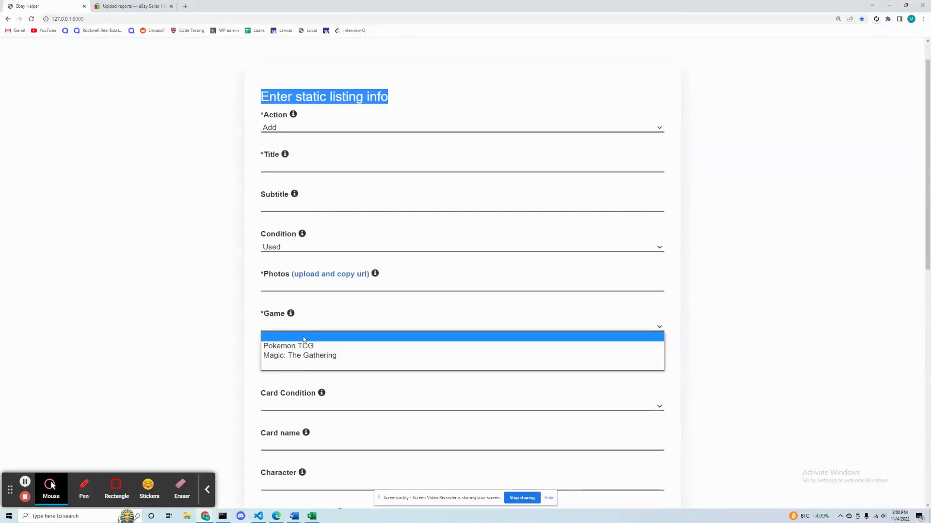
{"action": "left_click", "coordinate": [304, 346]}
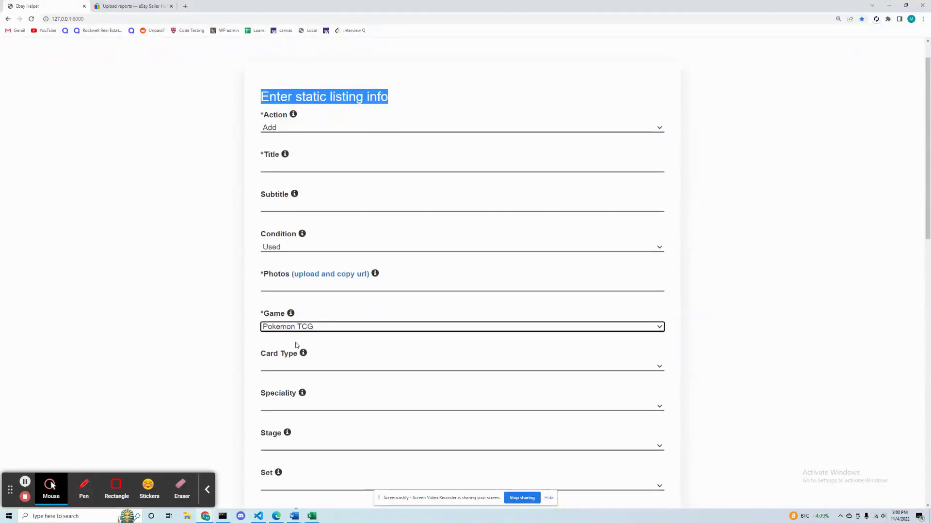
- Recheck the Game dropdown, keeping Pokemon TCG selected
{"action": "scroll", "coordinate": [292, 340], "scroll_direction": "down", "scroll_amount": 4}
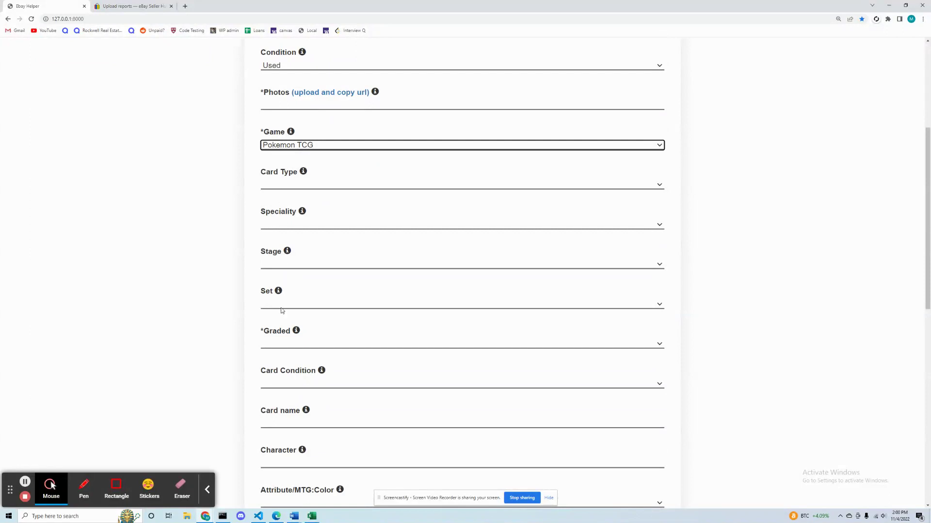
{"action": "left_click", "coordinate": [309, 146]}
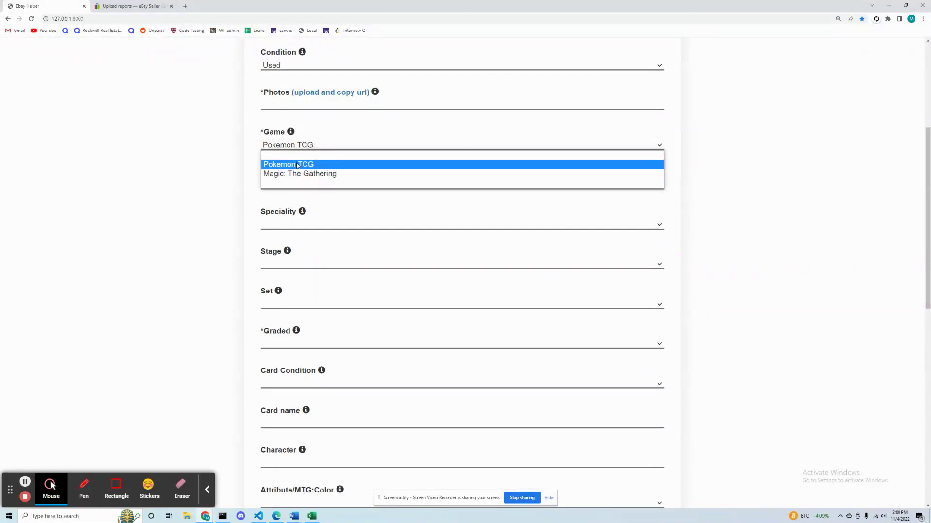
{"action": "left_click", "coordinate": [298, 165]}
{"action": "left_click", "coordinate": [306, 147]}
{"action": "left_click", "coordinate": [305, 166]}
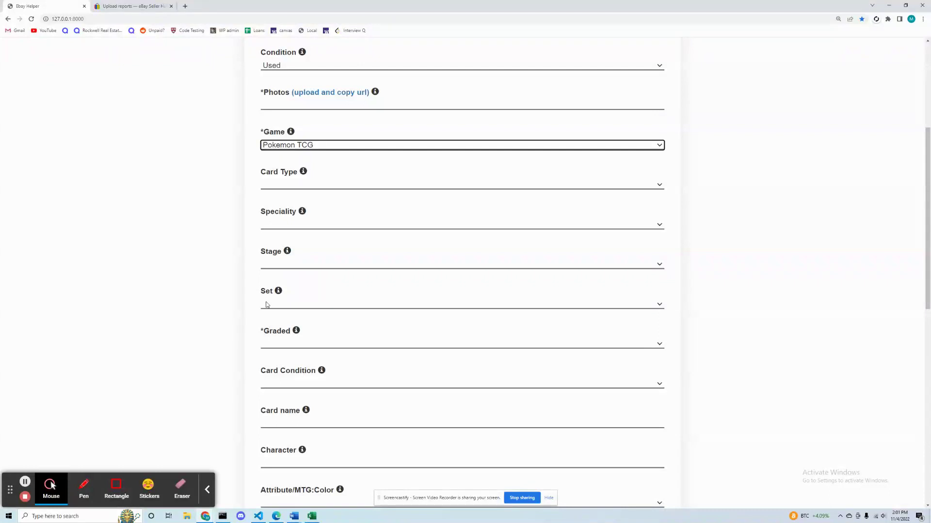
{"action": "scroll", "coordinate": [266, 304], "scroll_direction": "down", "scroll_amount": 1}
- Set Graded to No, after briefly trying Yes to see the grading fields
{"action": "left_click", "coordinate": [307, 270]}
{"action": "left_click", "coordinate": [306, 301]}
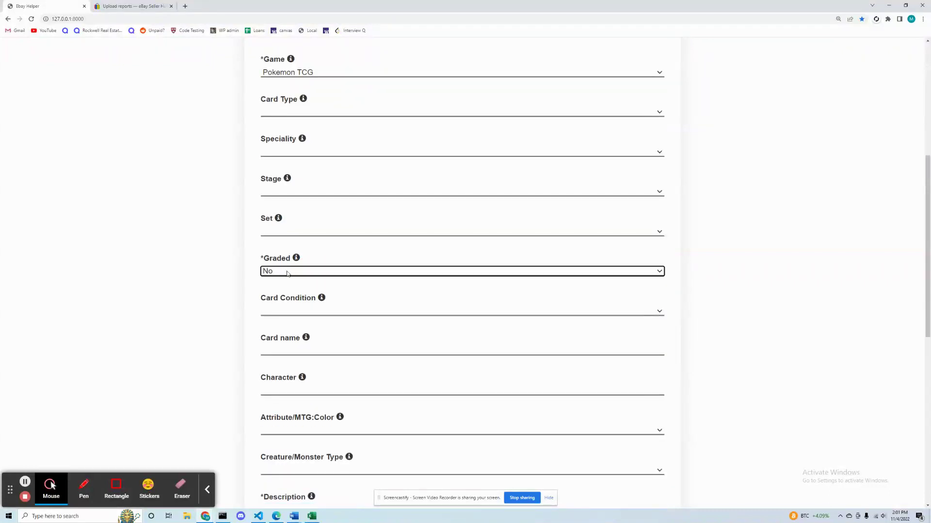
{"action": "left_click", "coordinate": [287, 273]}
{"action": "left_click", "coordinate": [286, 291]}
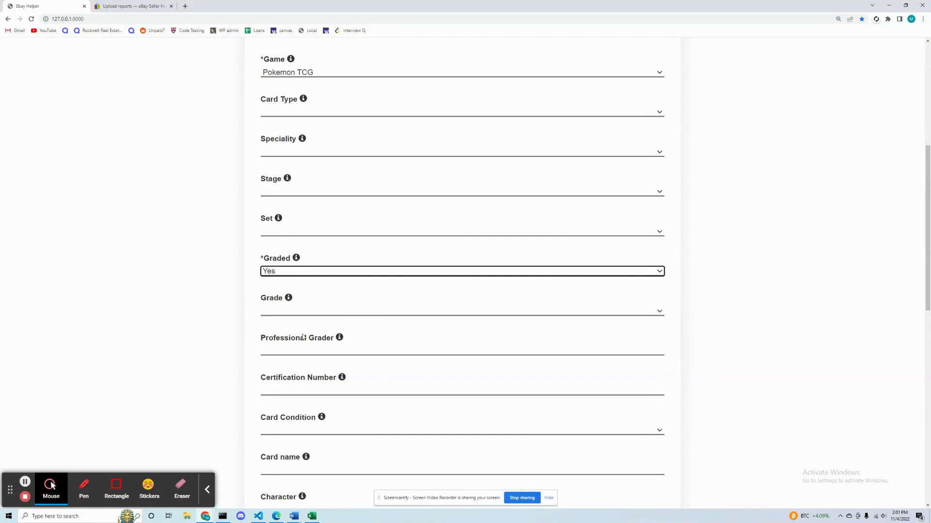
{"action": "left_click", "coordinate": [292, 273]}
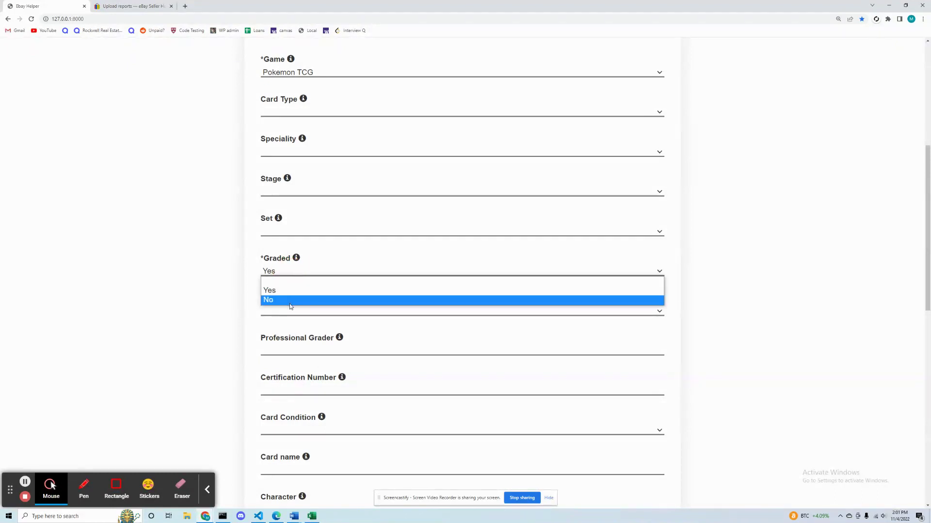
{"action": "left_click", "coordinate": [290, 301]}
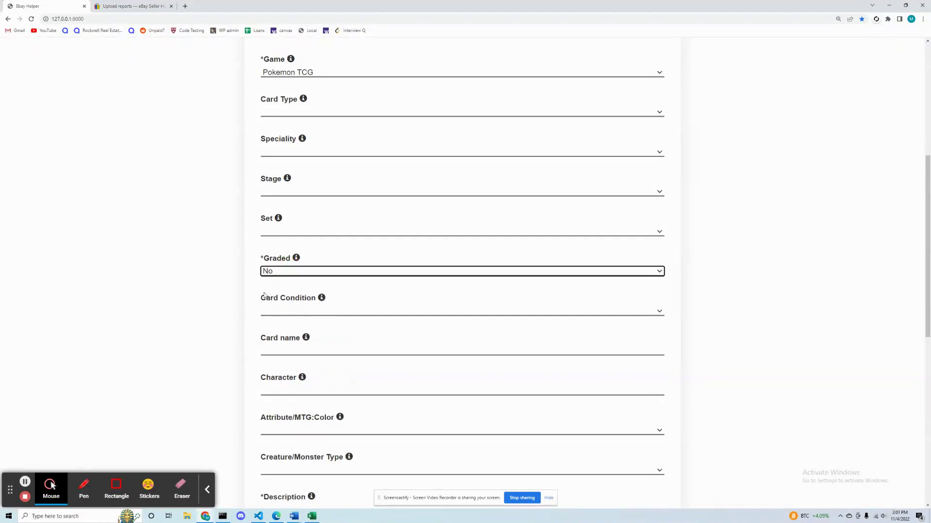
{"action": "scroll", "coordinate": [264, 293], "scroll_direction": "down", "scroll_amount": 1}
- Set card condition to Near Mint or Better and the description to 'test listing'
{"action": "scroll", "coordinate": [286, 271], "scroll_direction": "down", "scroll_amount": 1}
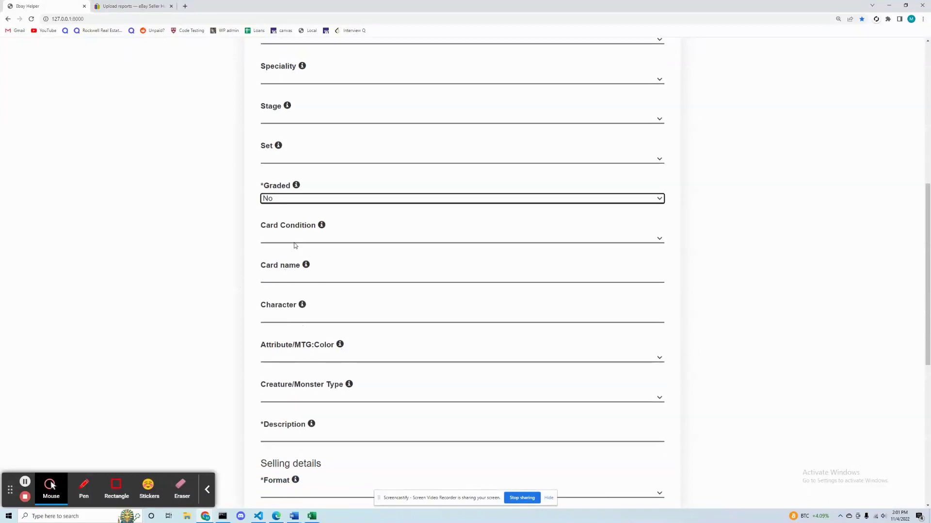
{"action": "left_click", "coordinate": [294, 240]}
{"action": "left_click", "coordinate": [286, 258]}
{"action": "scroll", "coordinate": [262, 283], "scroll_direction": "down", "scroll_amount": 2}
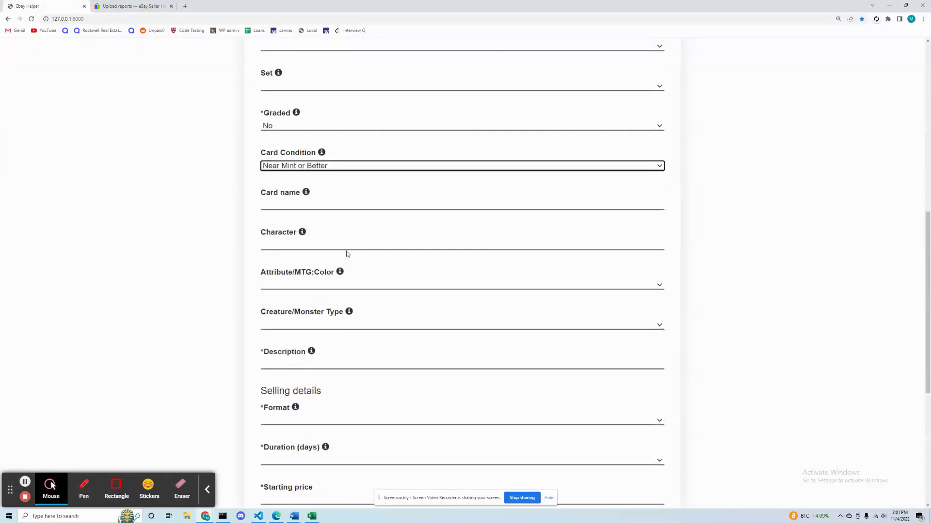
{"action": "scroll", "coordinate": [347, 257], "scroll_direction": "down", "scroll_amount": 2}
{"action": "left_click", "coordinate": [324, 292]}
{"action": "type", "text": "test listing"}
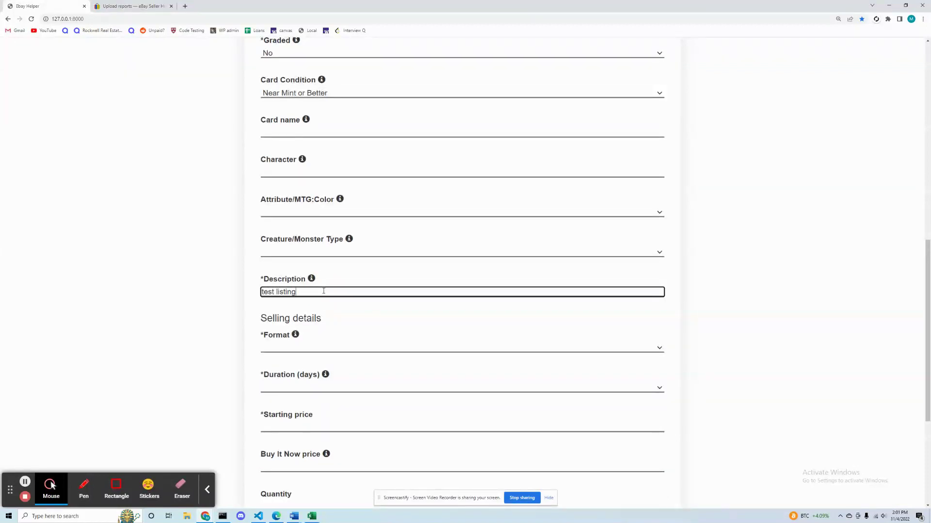
- Choose the Auction selling format with a 3-day duration and select the quantity field
{"action": "scroll", "coordinate": [334, 308], "scroll_direction": "down", "scroll_amount": 1}
{"action": "left_click", "coordinate": [328, 308]}
{"action": "left_click", "coordinate": [291, 330]}
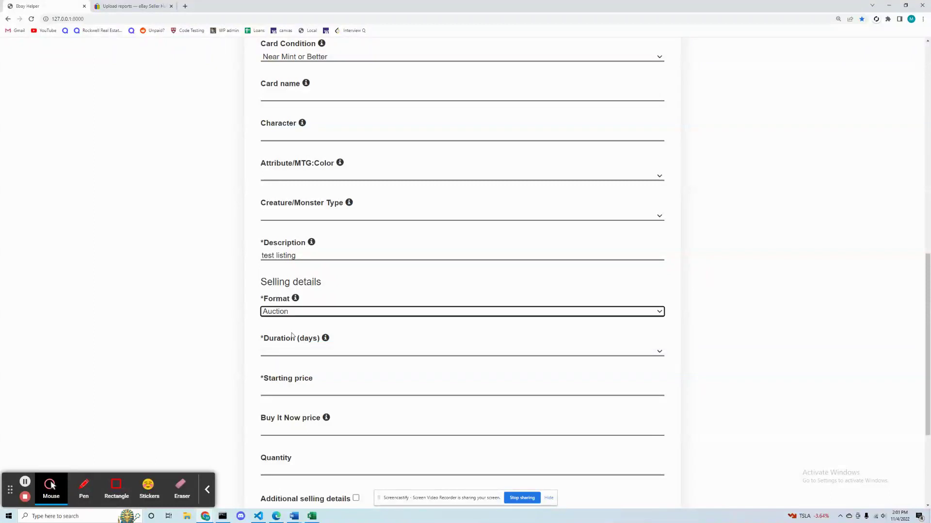
{"action": "scroll", "coordinate": [291, 322], "scroll_direction": "down", "scroll_amount": 1}
{"action": "left_click", "coordinate": [292, 316]}
{"action": "left_click", "coordinate": [286, 334]}
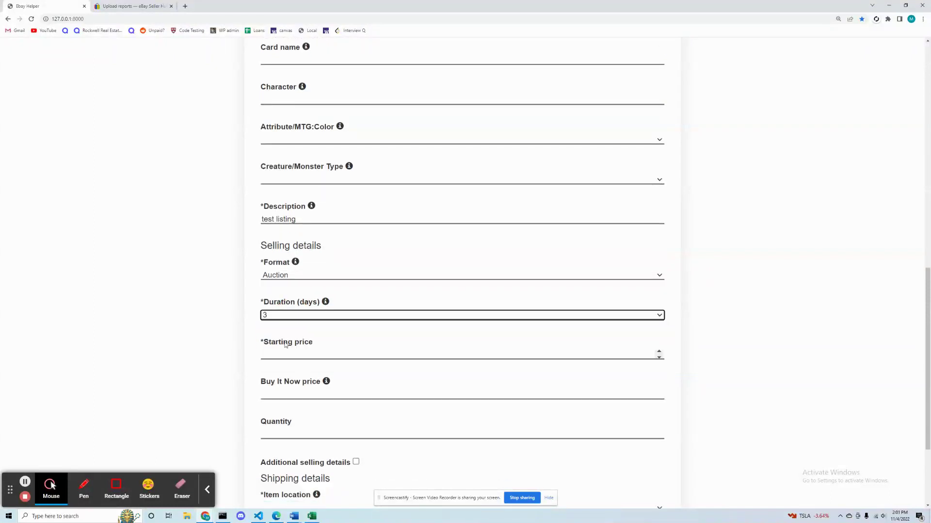
{"action": "scroll", "coordinate": [285, 368], "scroll_direction": "down", "scroll_amount": 2}
{"action": "left_click", "coordinate": [283, 361]}
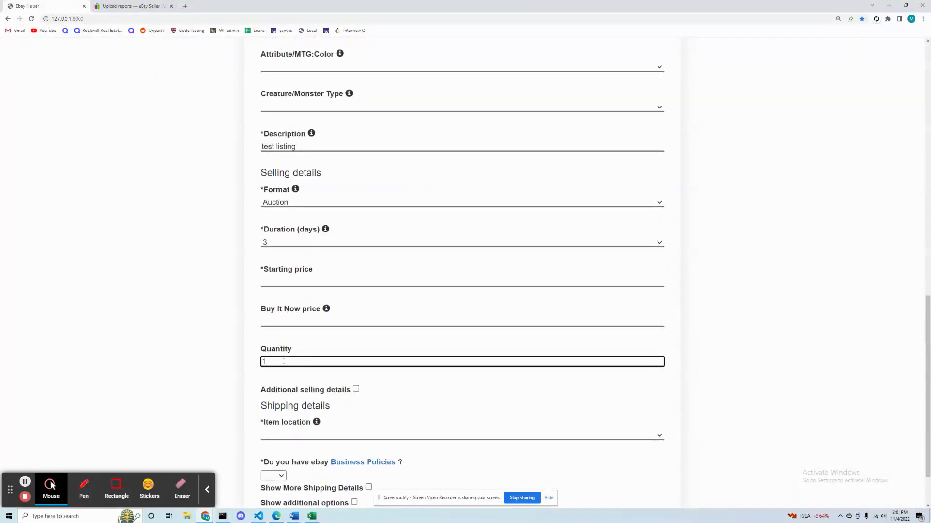
- Set the item location to the second saved location
{"action": "scroll", "coordinate": [283, 361], "scroll_direction": "down", "scroll_amount": 2}
{"action": "left_click", "coordinate": [282, 371]}
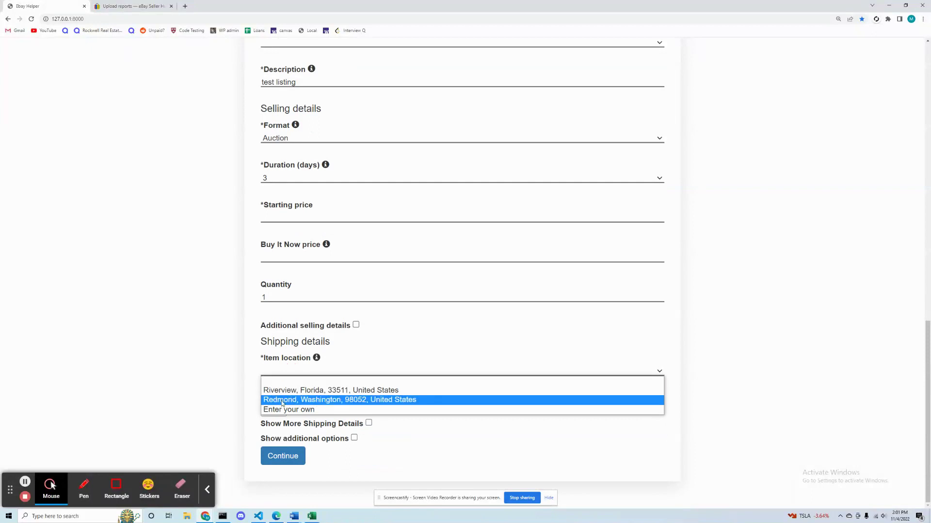
{"action": "left_click", "coordinate": [283, 400]}
{"action": "left_click", "coordinate": [285, 372]}
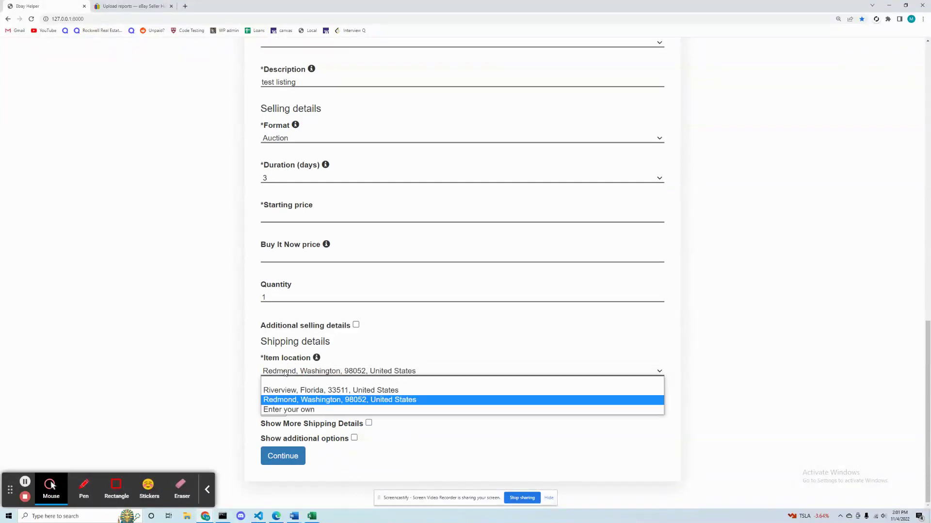
{"action": "left_click", "coordinate": [298, 401]}
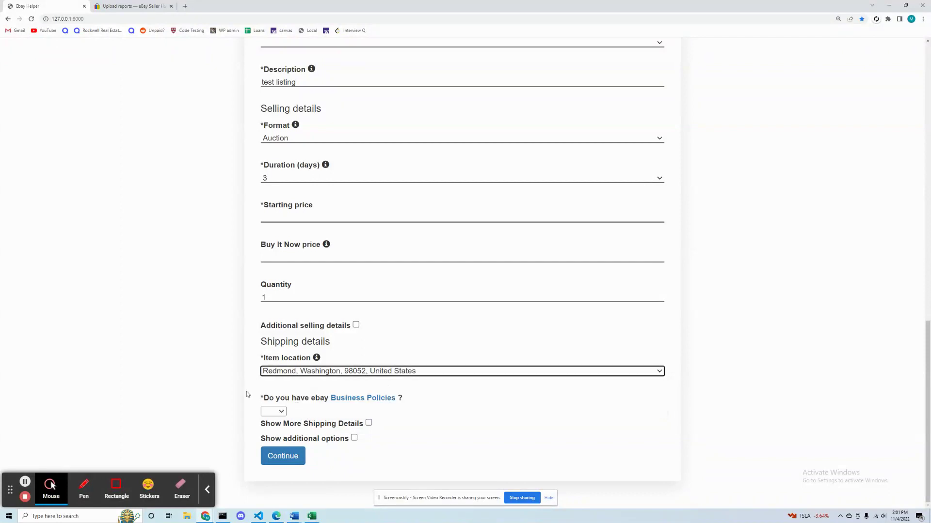
- Set Business Policies to Yes, copy the shipping policy name, and continue
{"action": "left_click", "coordinate": [273, 411]}
{"action": "left_click", "coordinate": [275, 432]}
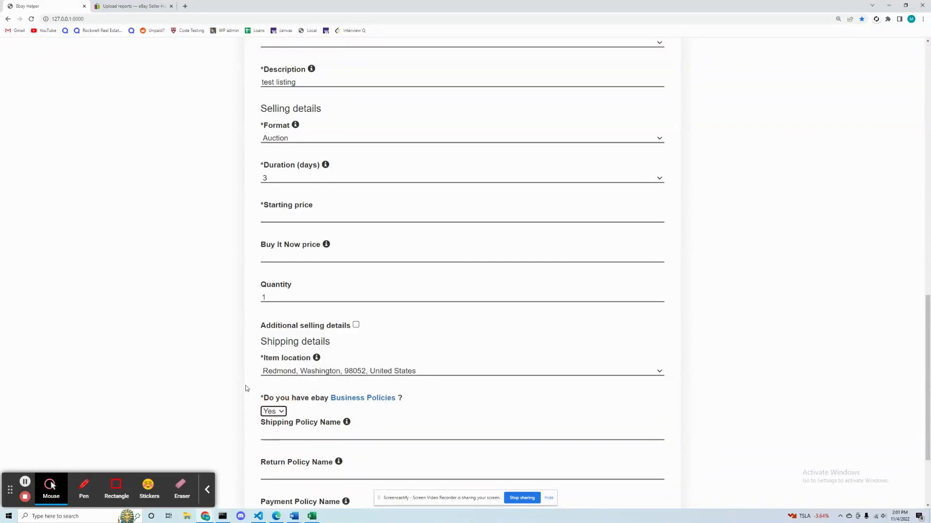
{"action": "scroll", "coordinate": [359, 332], "scroll_direction": "down", "scroll_amount": 3}
{"action": "left_click", "coordinate": [354, 290]}
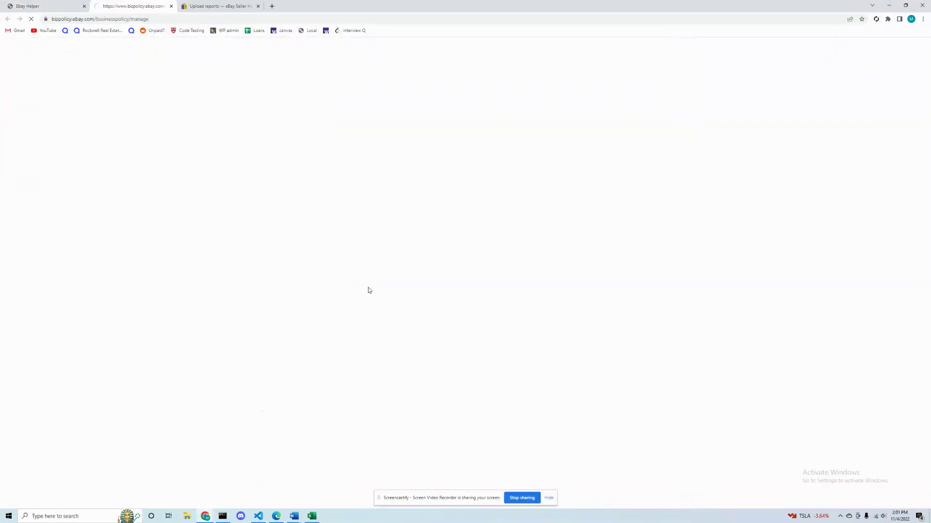
{"action": "left_click_drag", "start_coordinate": [372, 225], "coordinate": [285, 224]}
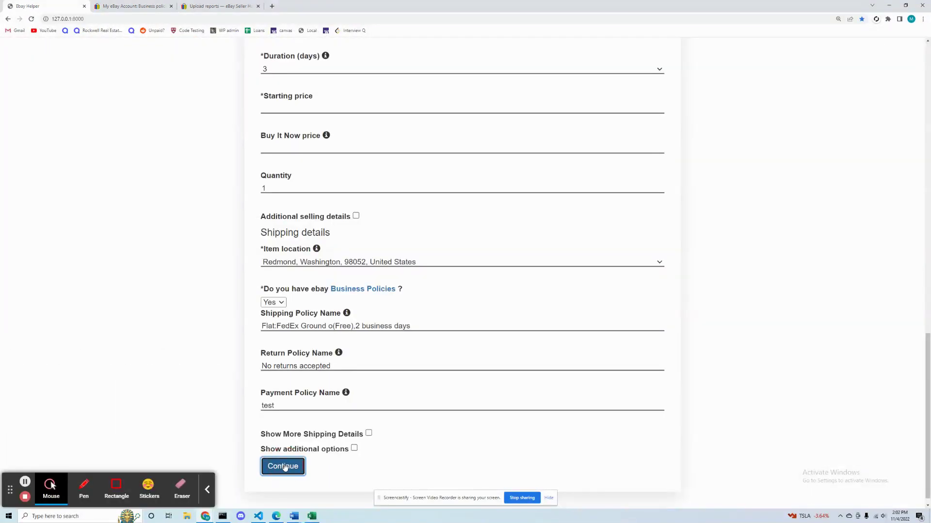
{"action": "left_click", "coordinate": [284, 467]}
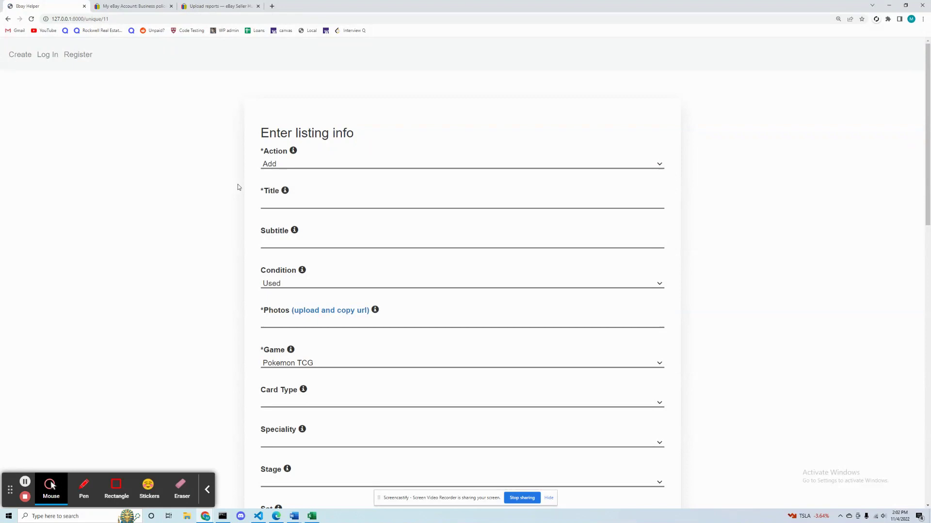
- Enter the title and paste the second uploaded image's URL into Photos
{"action": "left_click", "coordinate": [276, 204]}
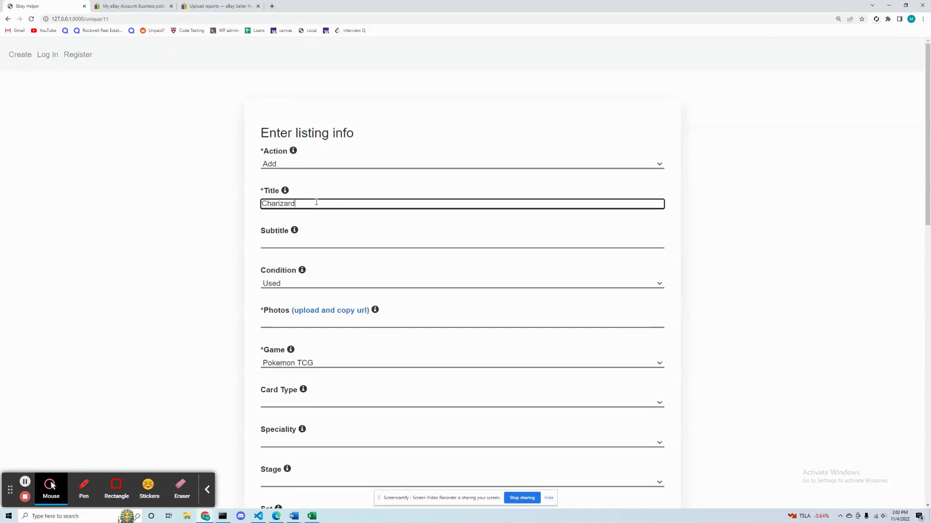
{"action": "scroll", "coordinate": [320, 215], "scroll_direction": "down", "scroll_amount": 2}
{"action": "left_click", "coordinate": [322, 241]}
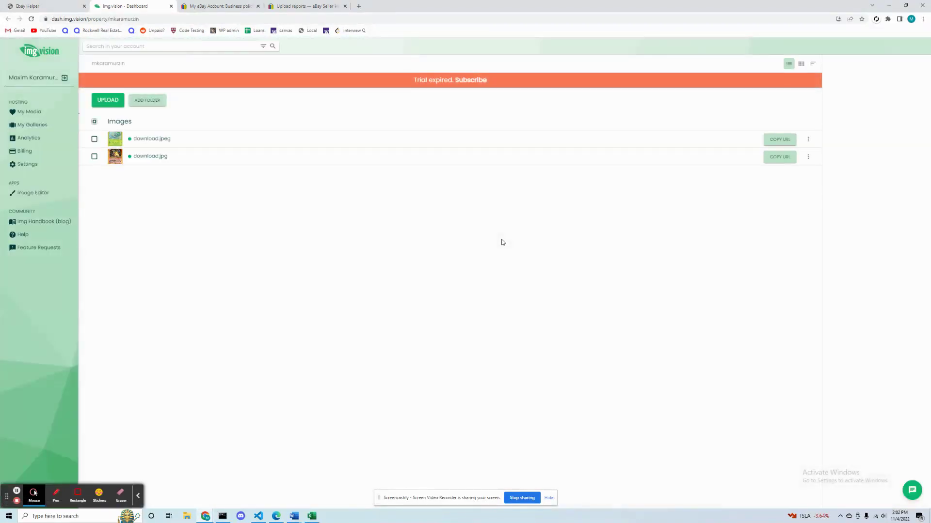
{"action": "left_click", "coordinate": [780, 157]}
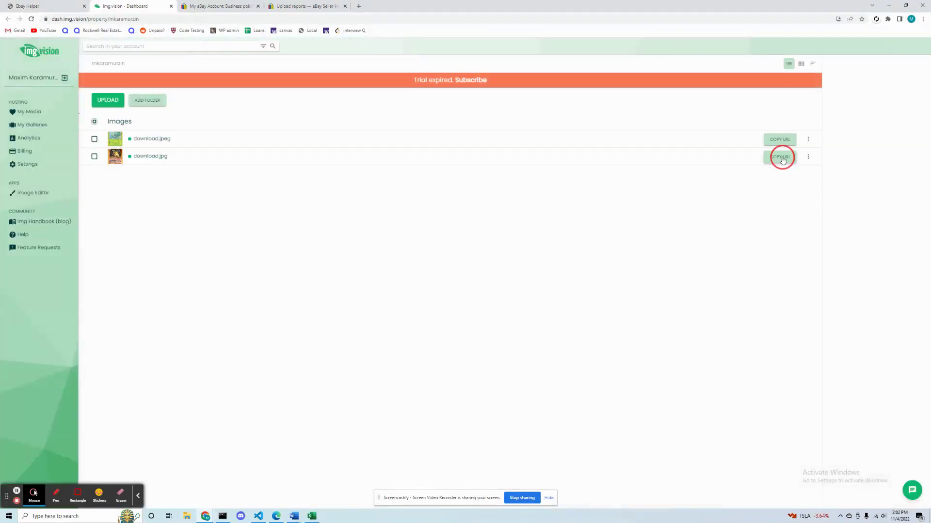
{"action": "left_click", "coordinate": [47, 6]}
{"action": "left_click", "coordinate": [297, 254]}
{"action": "type", "text": "https://d.img.vision/mkaramurzin/download.jpg"}
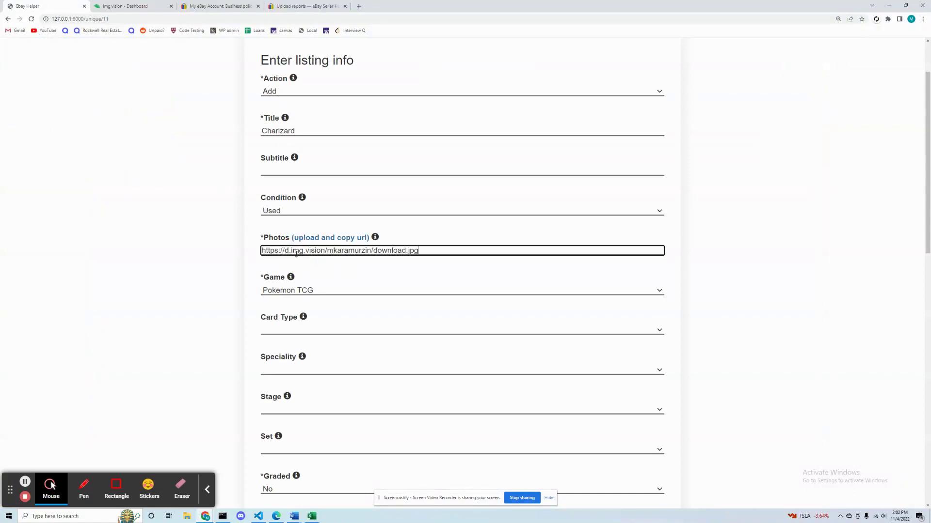
- Set Card Type to Pokémon and the card name to 'Charizard'
{"action": "scroll", "coordinate": [296, 256], "scroll_direction": "down", "scroll_amount": 2}
{"action": "left_click", "coordinate": [295, 259]}
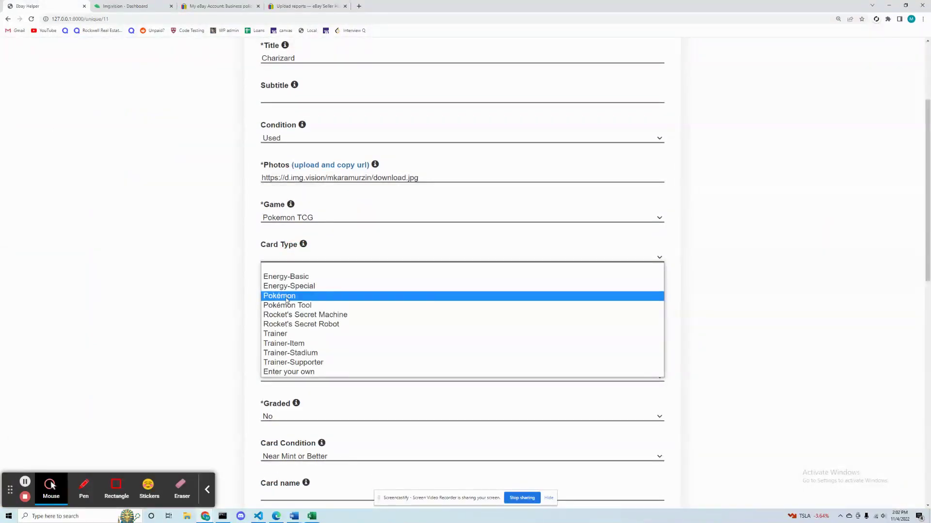
{"action": "left_click", "coordinate": [288, 297]}
{"action": "scroll", "coordinate": [286, 301], "scroll_direction": "down", "scroll_amount": 3}
{"action": "scroll", "coordinate": [286, 300], "scroll_direction": "down", "scroll_amount": 2}
{"action": "left_click", "coordinate": [286, 276]}
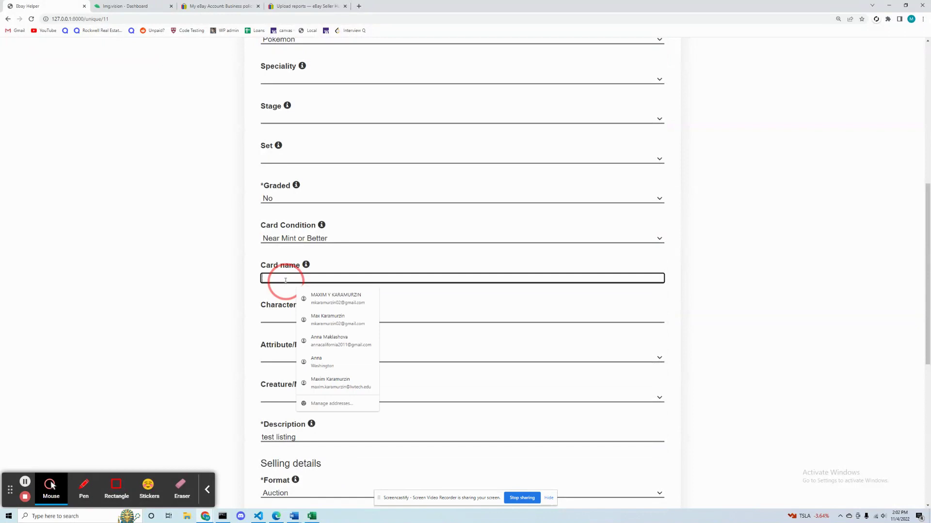
{"action": "left_click", "coordinate": [238, 288]}
{"action": "left_click", "coordinate": [275, 279]}
{"action": "type", "text": "C"}
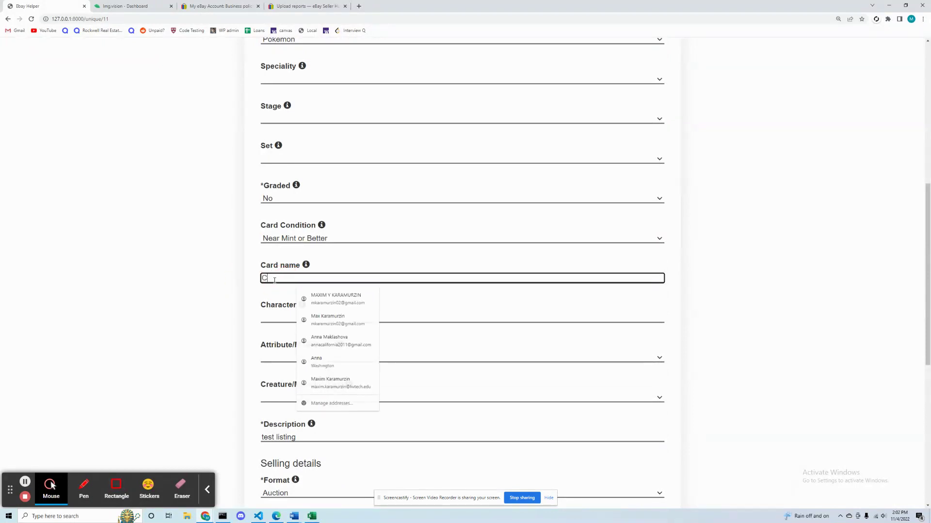
{"action": "type", "text": "harizard"}
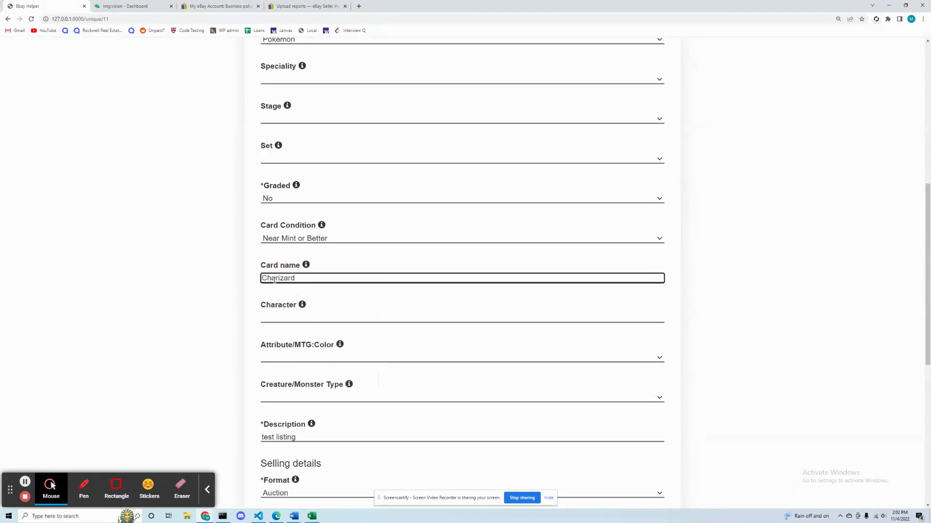
- Choose the Fire attribute, set starting price to 99, and save via Next Listing
{"action": "scroll", "coordinate": [275, 280], "scroll_direction": "down", "scroll_amount": 2}
{"action": "left_click", "coordinate": [287, 284]}
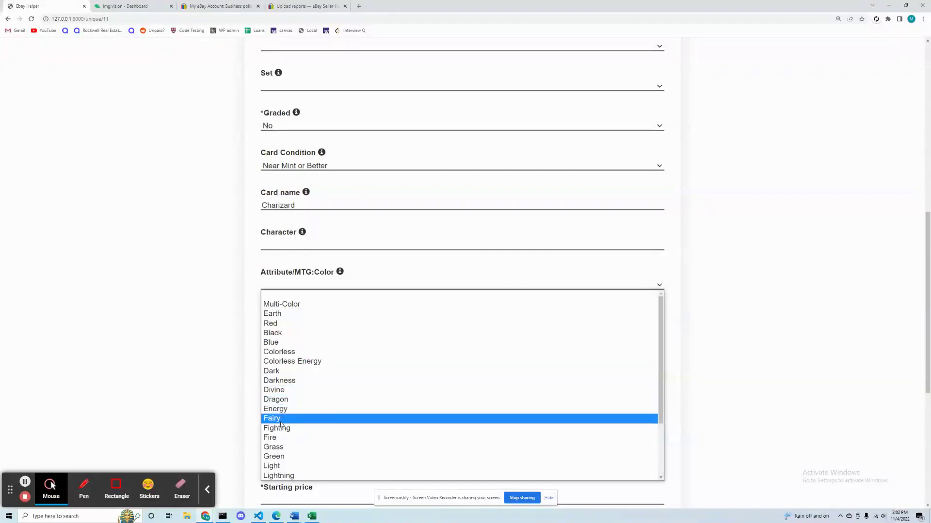
{"action": "left_click", "coordinate": [272, 438]}
{"action": "scroll", "coordinate": [267, 387], "scroll_direction": "down", "scroll_amount": 3}
{"action": "left_click", "coordinate": [268, 388]}
{"action": "type", "text": "100"}
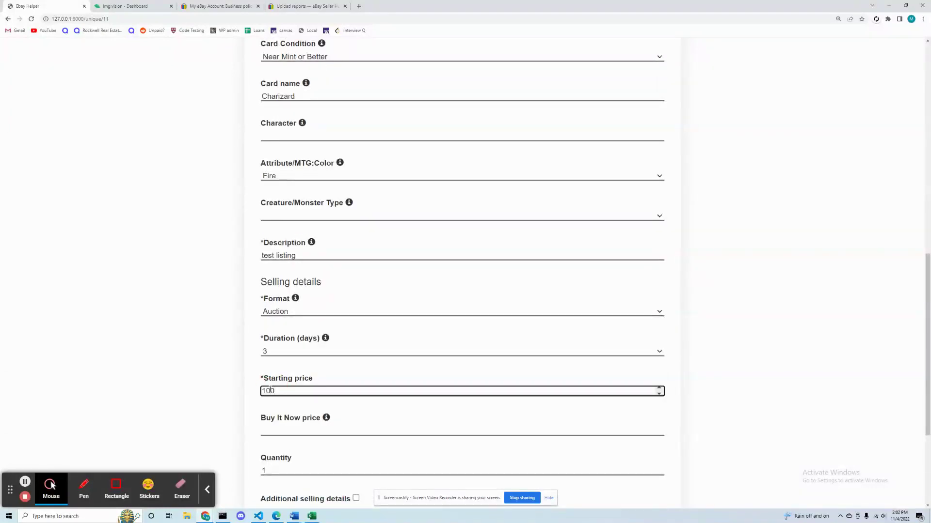
{"action": "scroll", "coordinate": [216, 370], "scroll_direction": "down", "scroll_amount": 4}
{"action": "key", "text": "Down"}
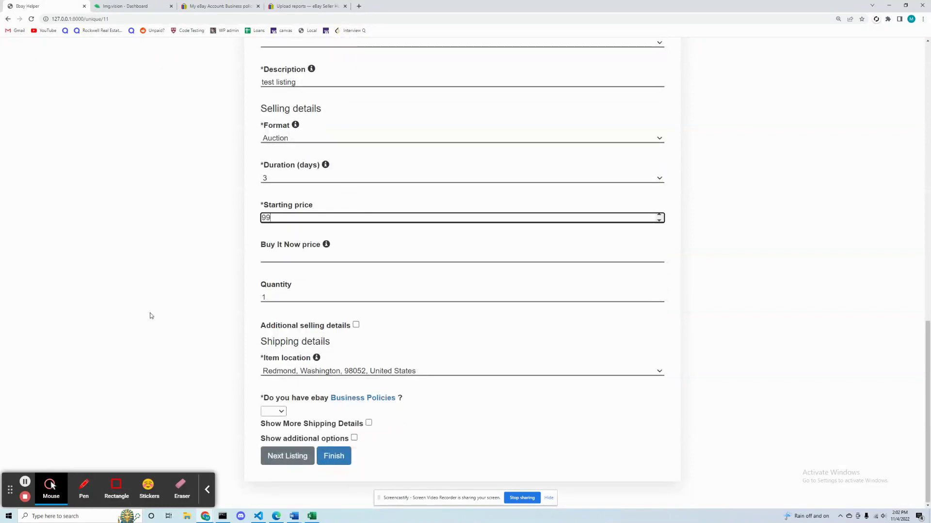
{"action": "left_click", "coordinate": [288, 461]}
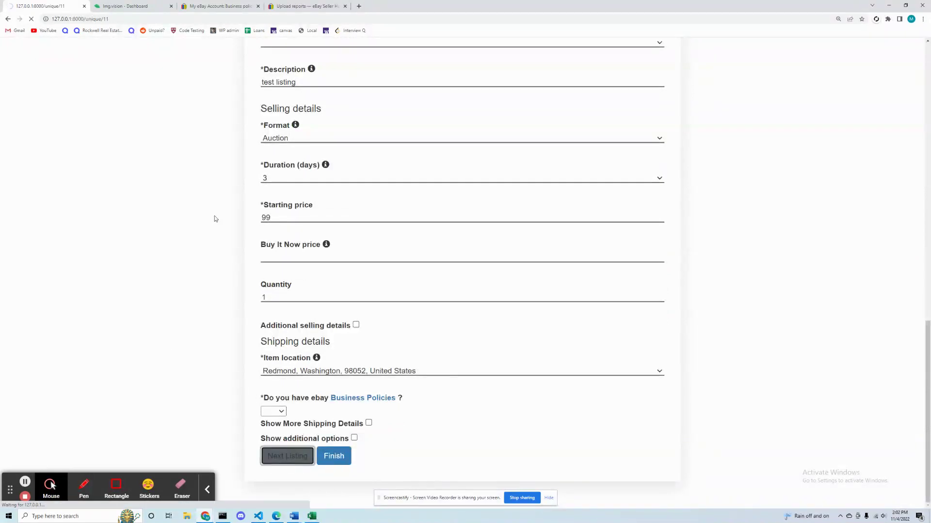
{"action": "left_click", "coordinate": [287, 205]}
- Enter title 'Bula' and paste the download.jpeg image URL into Photos
{"action": "type", "text": "Bula"}
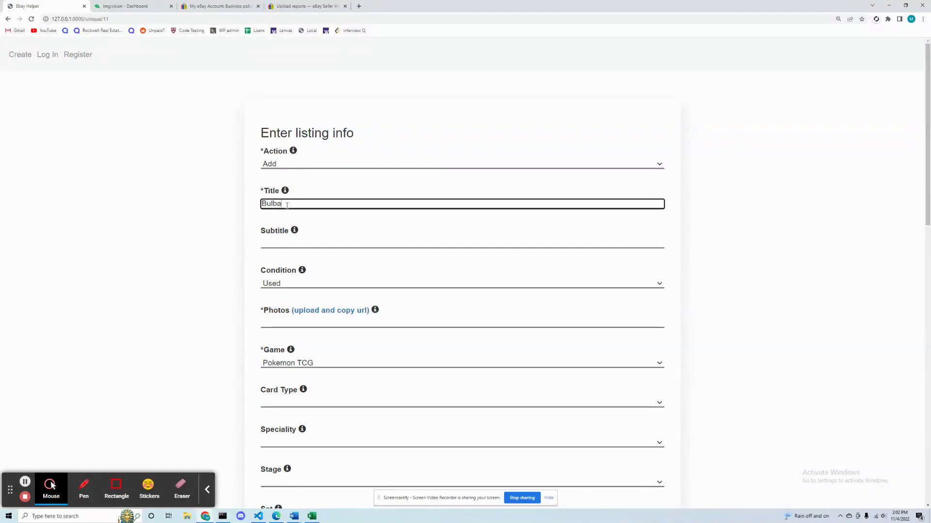
{"action": "scroll", "coordinate": [295, 223], "scroll_direction": "down", "scroll_amount": 2}
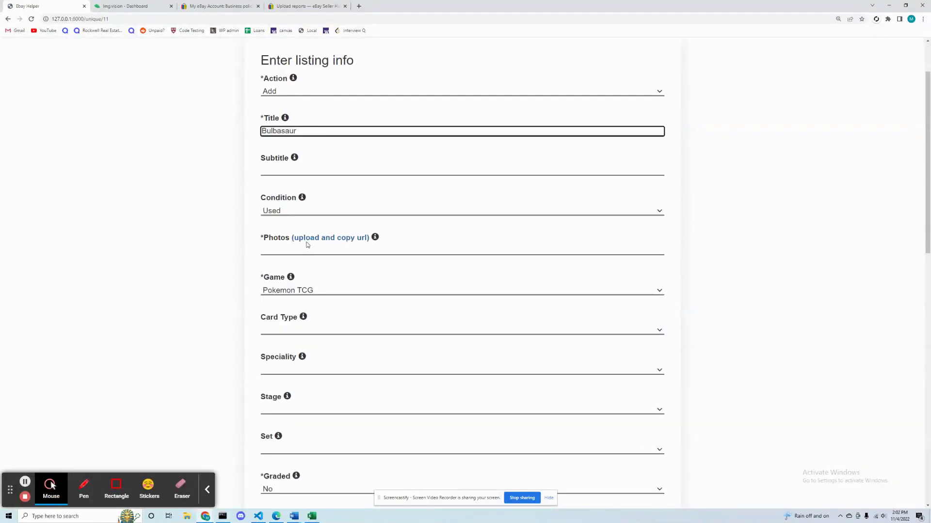
{"action": "left_click", "coordinate": [125, 7]}
{"action": "left_click", "coordinate": [780, 140]}
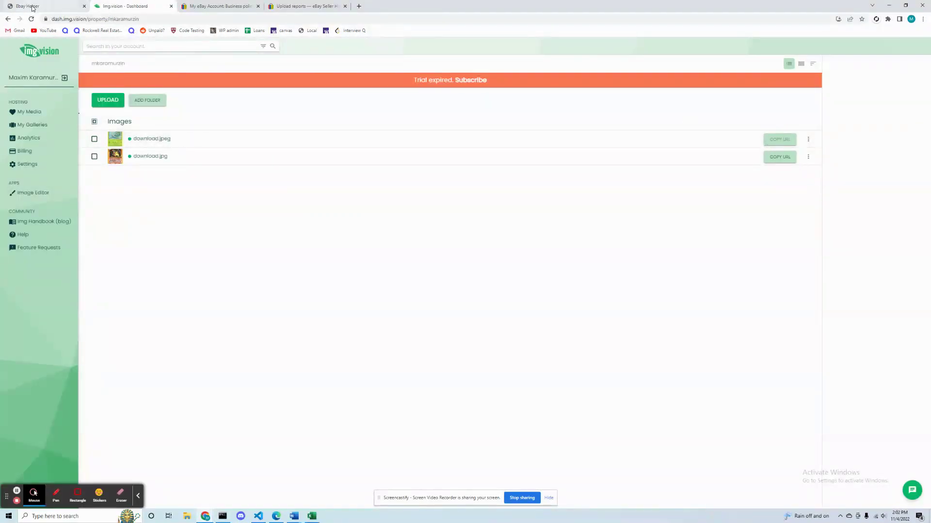
{"action": "left_click", "coordinate": [31, 6]}
{"action": "left_click", "coordinate": [277, 251]}
{"action": "key", "text": "ctrl+v"}
- Set Card Type to Pokémon and the card name to 'Bul'
{"action": "scroll", "coordinate": [283, 243], "scroll_direction": "down", "scroll_amount": 2}
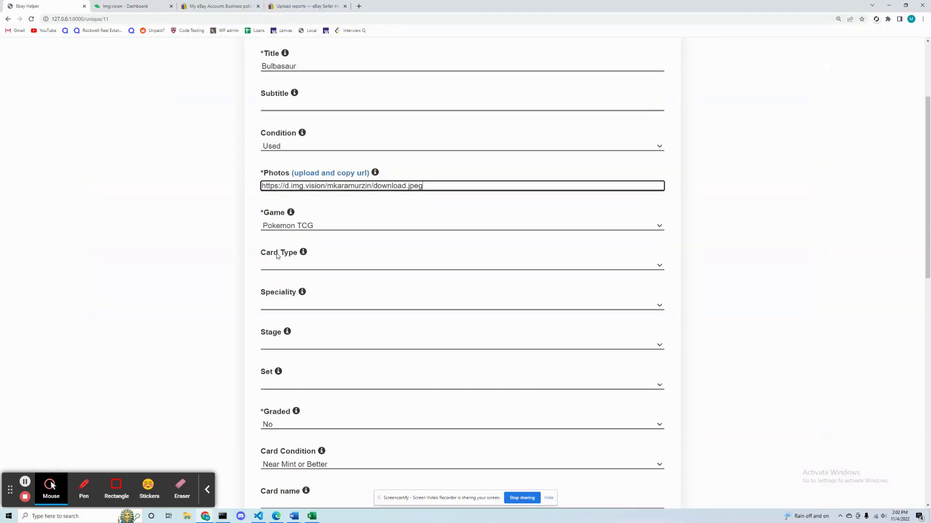
{"action": "left_click", "coordinate": [287, 223]}
{"action": "left_click", "coordinate": [287, 258]}
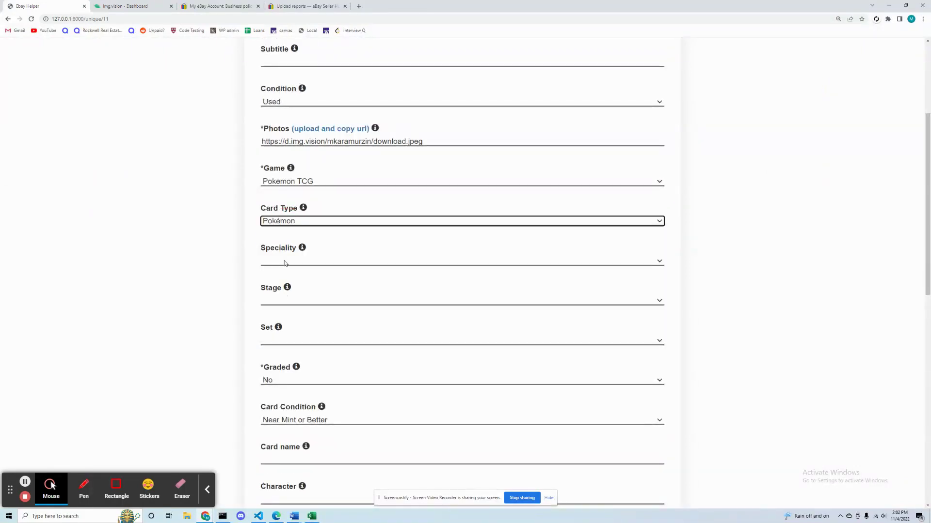
{"action": "scroll", "coordinate": [288, 266], "scroll_direction": "down", "scroll_amount": 3}
{"action": "scroll", "coordinate": [287, 269], "scroll_direction": "down", "scroll_amount": 1}
{"action": "left_click", "coordinate": [288, 274]}
{"action": "type", "text": "Bulbasaur"}
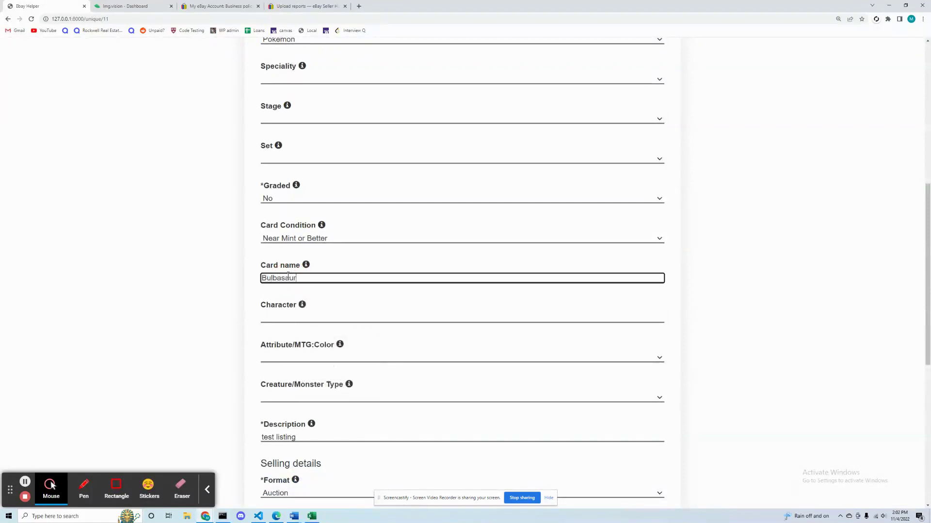
- Choose the Grass attribute and set the starting price to 80
{"action": "scroll", "coordinate": [290, 276], "scroll_direction": "down", "scroll_amount": 3}
{"action": "left_click", "coordinate": [289, 249]}
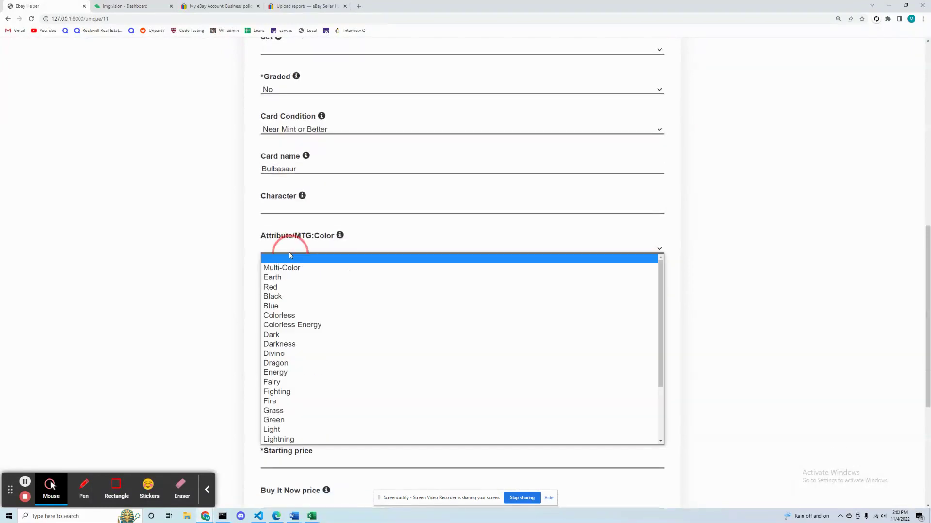
{"action": "left_click", "coordinate": [274, 410]}
{"action": "scroll", "coordinate": [281, 383], "scroll_direction": "down", "scroll_amount": 2}
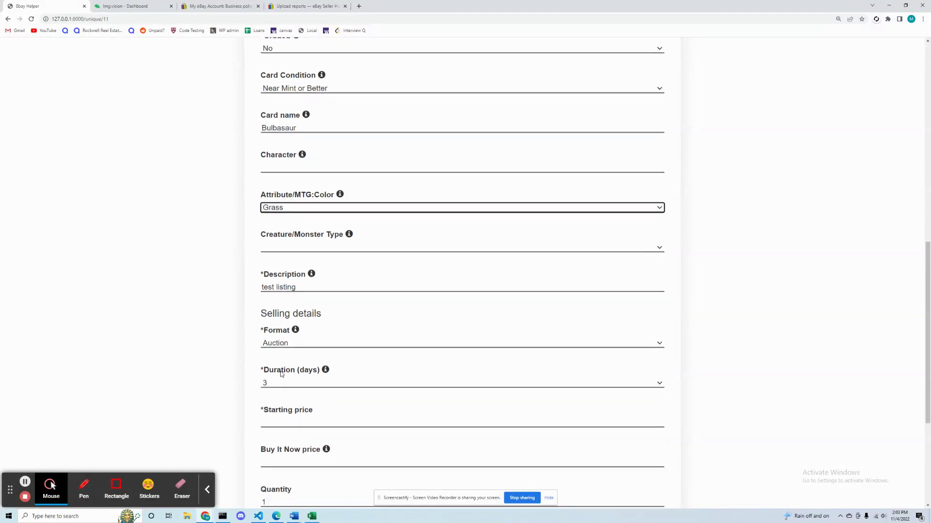
{"action": "scroll", "coordinate": [281, 374], "scroll_direction": "down", "scroll_amount": 1}
{"action": "left_click", "coordinate": [280, 355]}
{"action": "type", "text": "80"}
{"action": "left_click", "coordinate": [245, 354]}
- Finish the listings, download the generated CSV, and switch to Excel
{"action": "scroll", "coordinate": [251, 354], "scroll_direction": "down", "scroll_amount": 3}
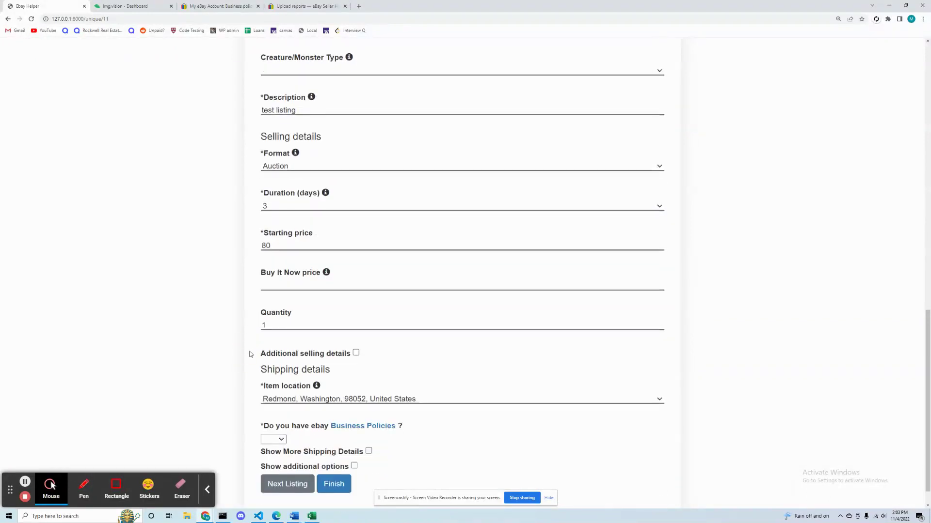
{"action": "scroll", "coordinate": [250, 354], "scroll_direction": "down", "scroll_amount": 1}
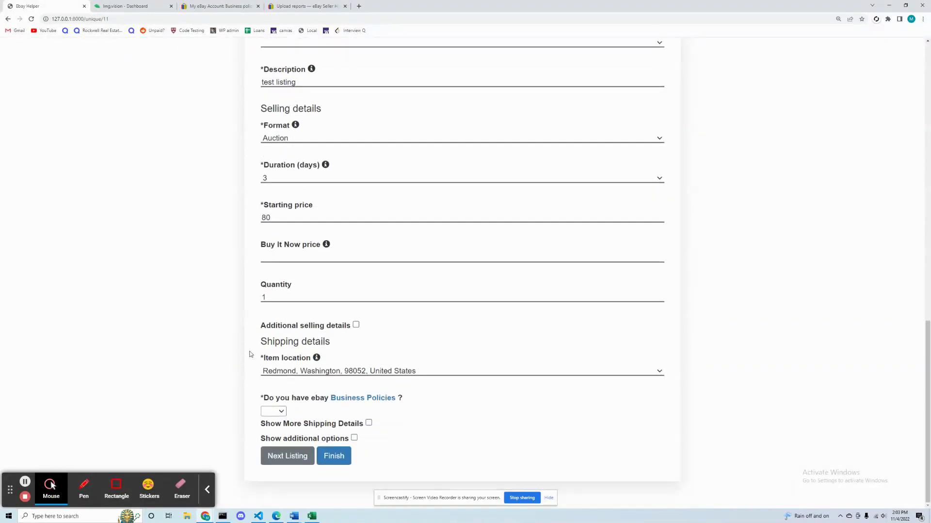
{"action": "left_click", "coordinate": [335, 460]}
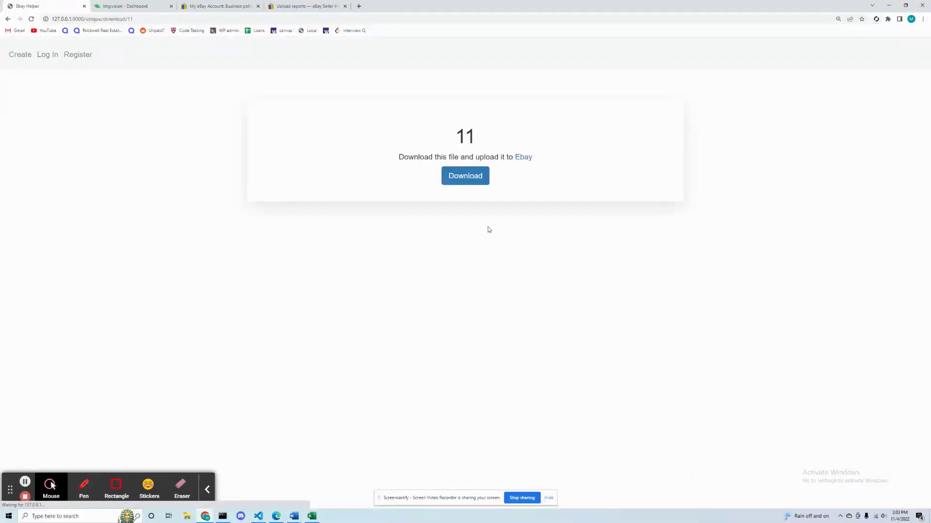
{"action": "left_click", "coordinate": [468, 178]}
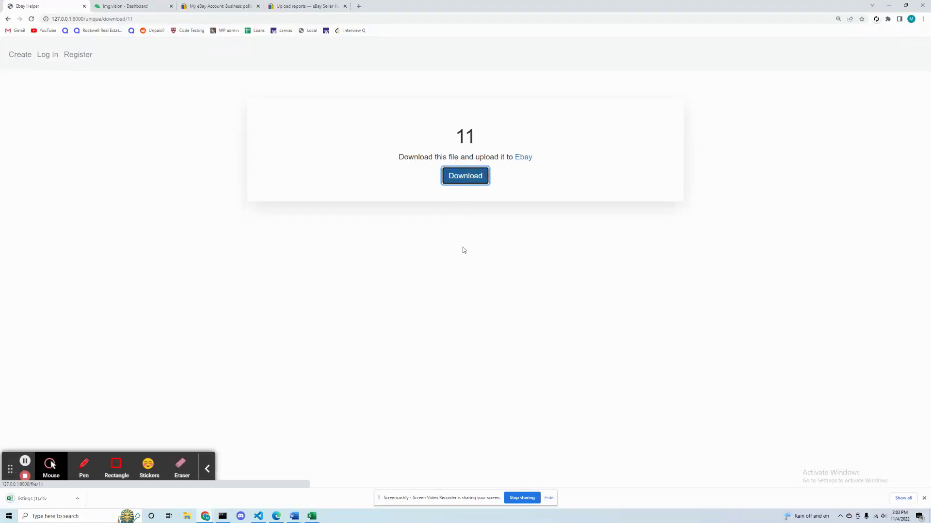
{"action": "key", "text": "alt+Tab"}
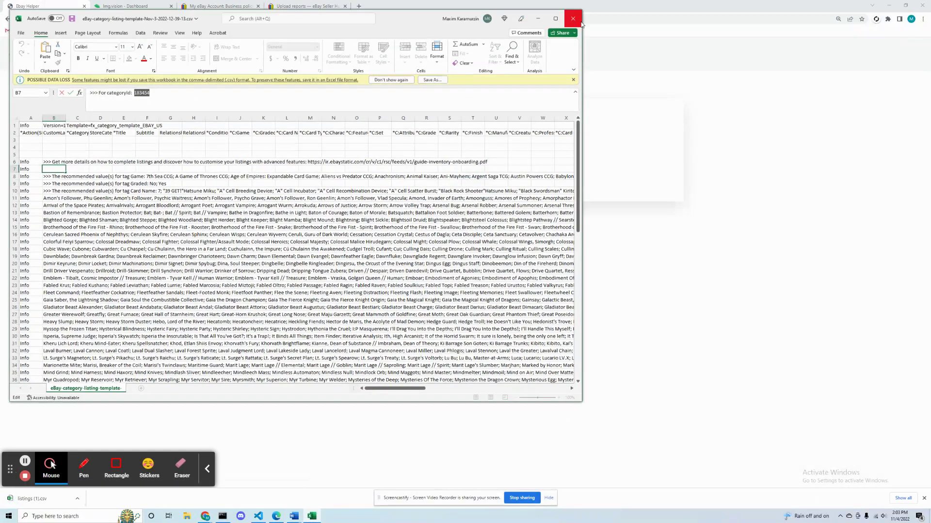
- Close the eBay category template without saving and open listings (1).csv to review both rows
{"action": "left_click", "coordinate": [580, 22]}
{"action": "left_click", "coordinate": [464, 267]}
{"action": "left_click", "coordinate": [46, 499]}
{"action": "left_click_drag", "start_coordinate": [359, 386], "coordinate": [499, 377]}
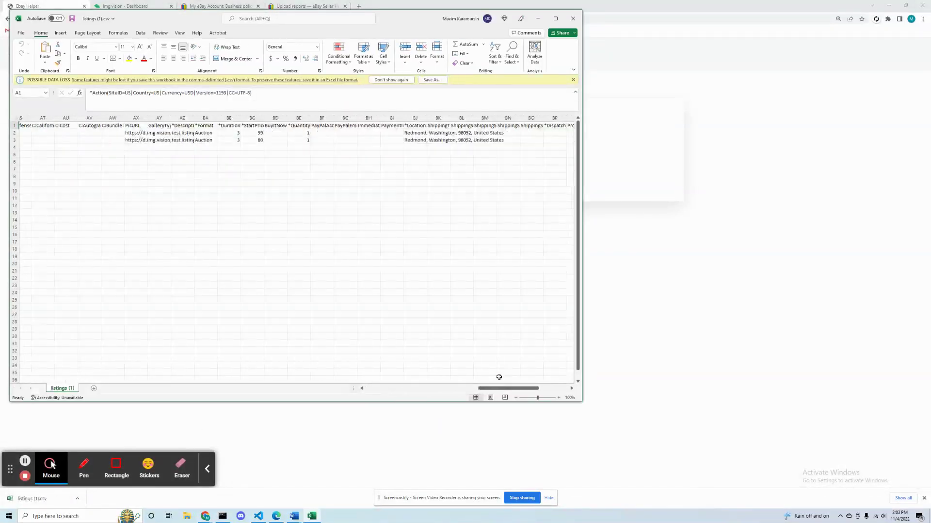
- Return to the Seller Hub uploads page and dismiss the Welcome dialog
{"action": "left_click", "coordinate": [538, 19]}
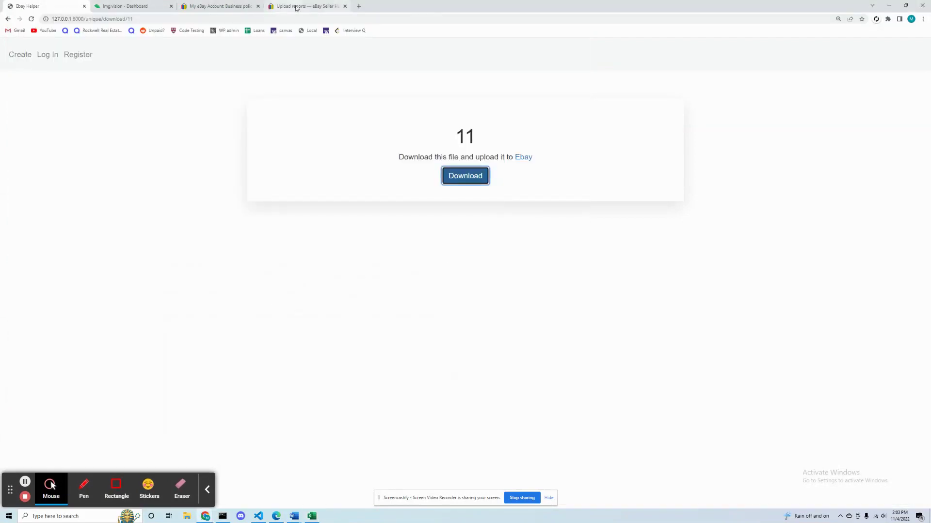
{"action": "left_click", "coordinate": [307, 7]}
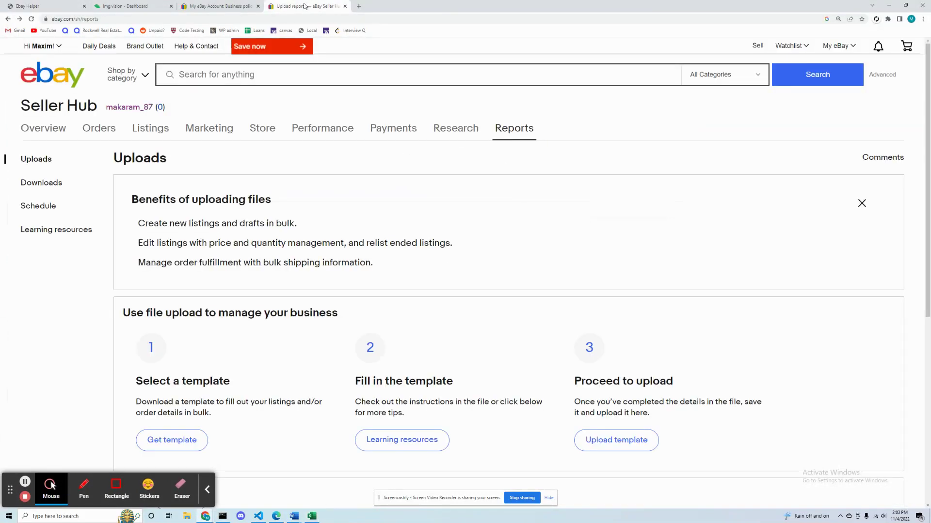
{"action": "left_click", "coordinate": [123, 108]}
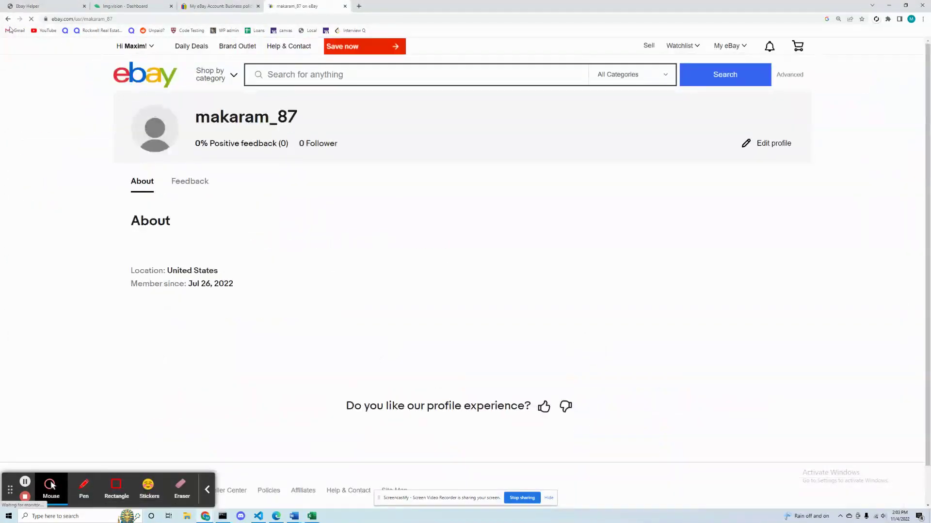
{"action": "left_click", "coordinate": [7, 18]}
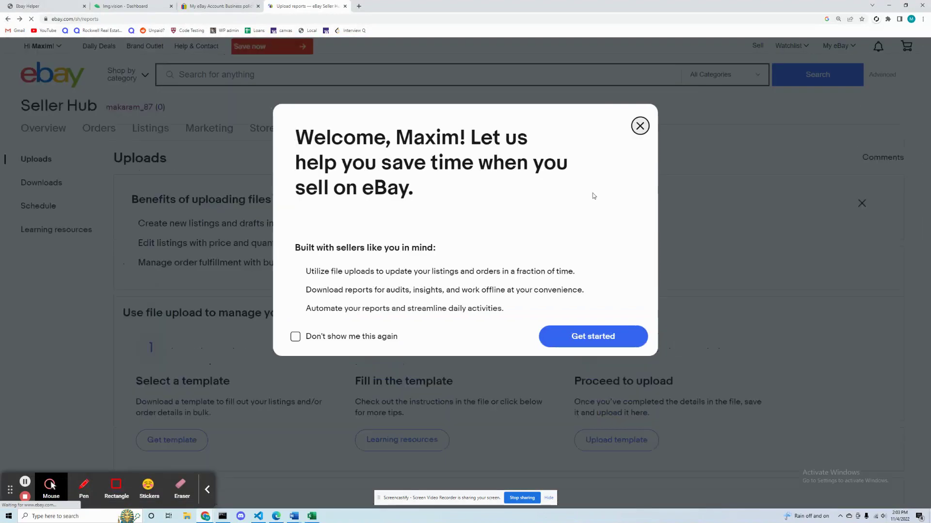
{"action": "left_click", "coordinate": [640, 125]}
{"action": "mouse_move", "coordinate": [150, 128]}
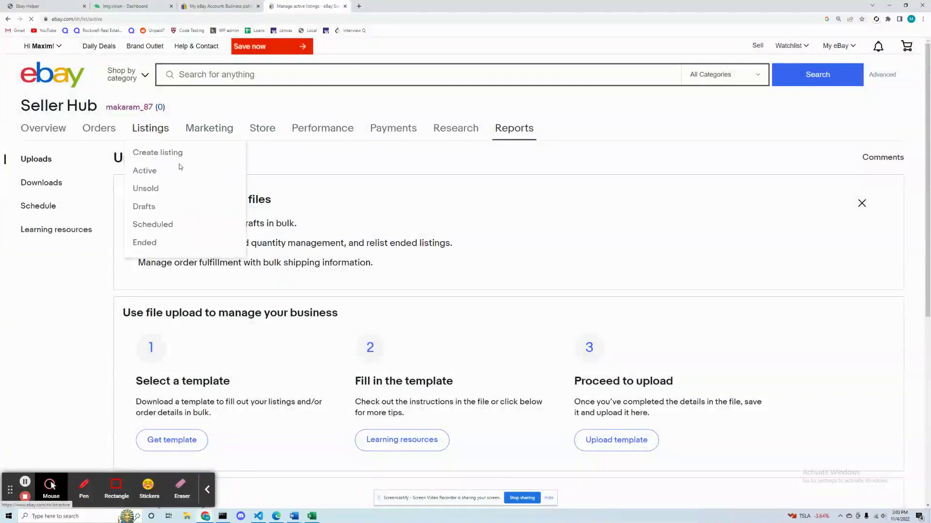
{"action": "left_click", "coordinate": [181, 167]}
{"action": "scroll", "coordinate": [295, 250], "scroll_direction": "down", "scroll_amount": 5}
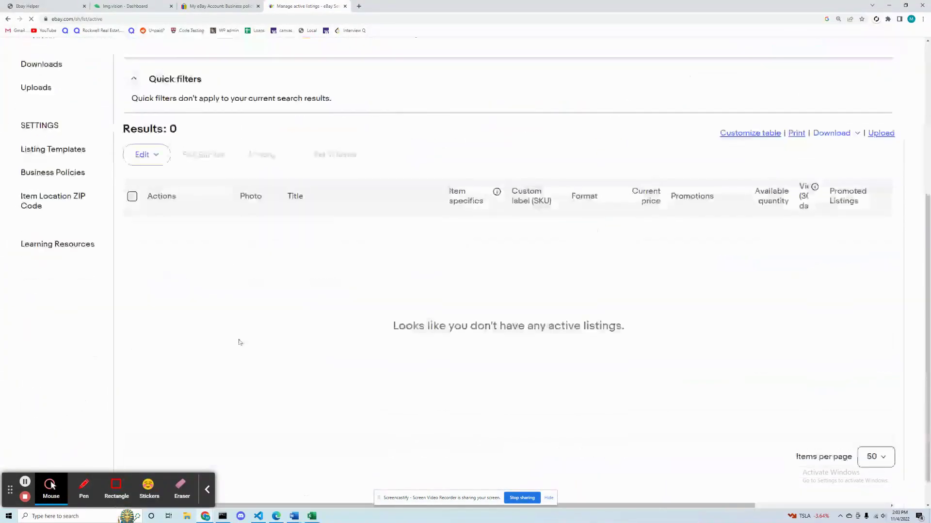
{"action": "left_click", "coordinate": [8, 19]}
{"action": "left_click", "coordinate": [640, 125]}
- Upload the exported listings CSV and confirm Bulbasaur ($80) and Charizard ($99) are active
{"action": "scroll", "coordinate": [623, 332], "scroll_direction": "down", "scroll_amount": 2}
{"action": "left_click", "coordinate": [623, 333]}
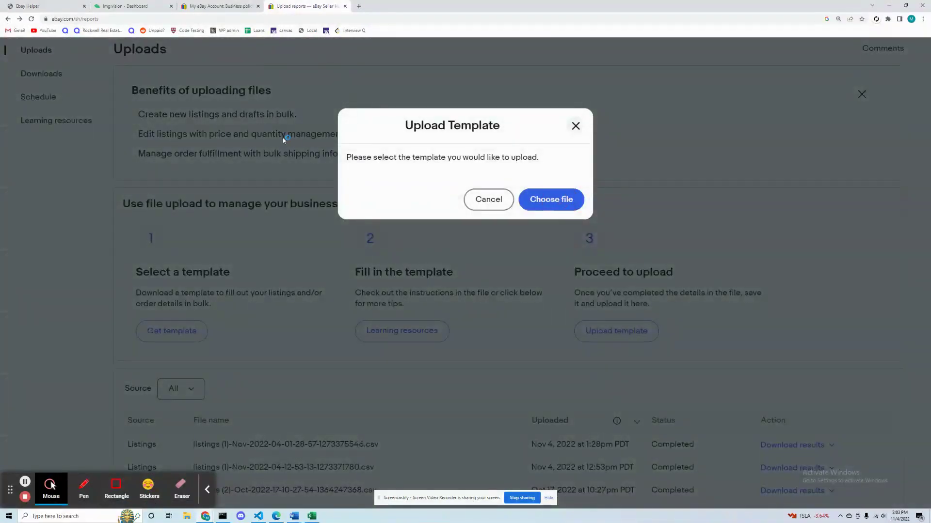
{"action": "double_click", "coordinate": [126, 64]}
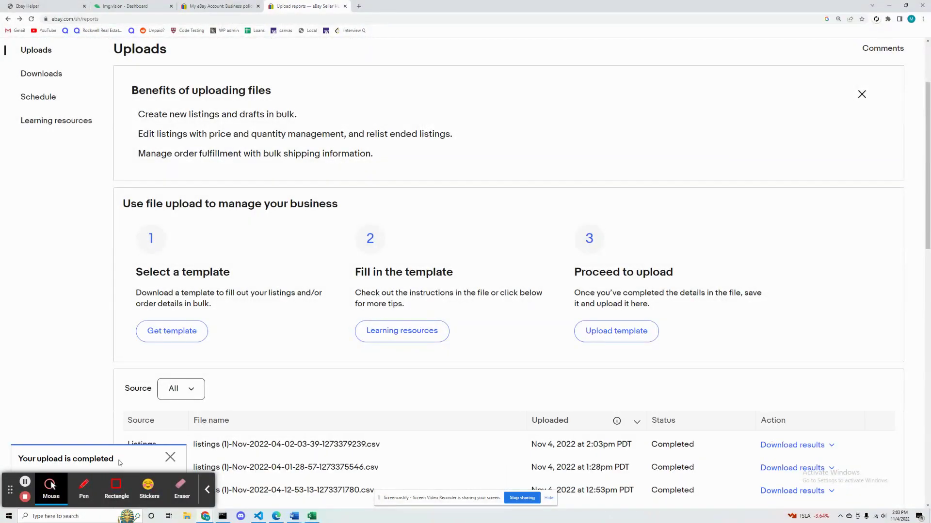
{"action": "scroll", "coordinate": [81, 388], "scroll_direction": "up", "scroll_amount": 3}
{"action": "left_click", "coordinate": [151, 133]}
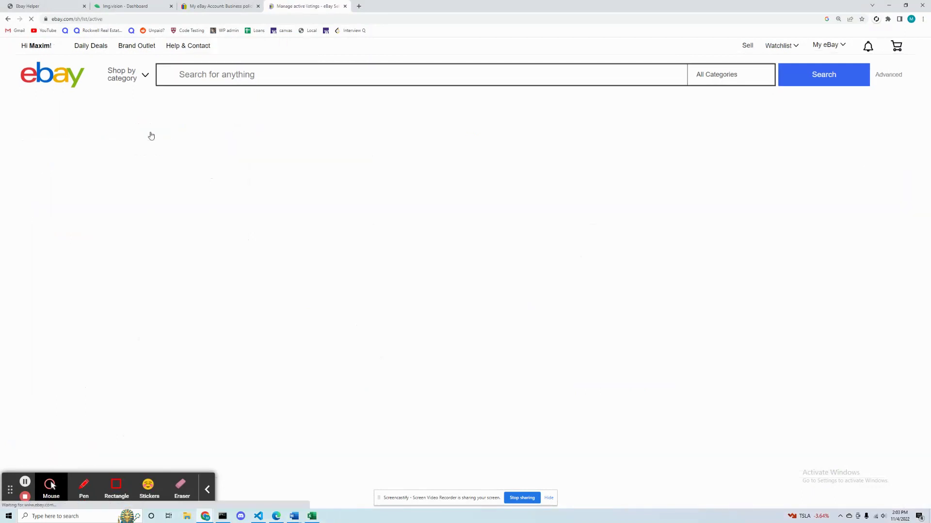
{"action": "scroll", "coordinate": [329, 325], "scroll_direction": "down", "scroll_amount": 4}
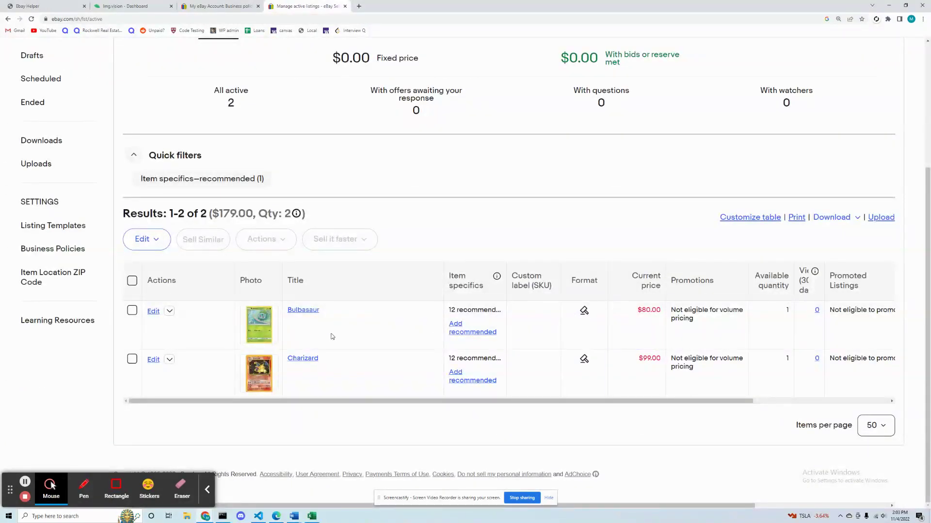
{"action": "scroll", "coordinate": [104, 92], "scroll_direction": "up", "scroll_amount": 3}
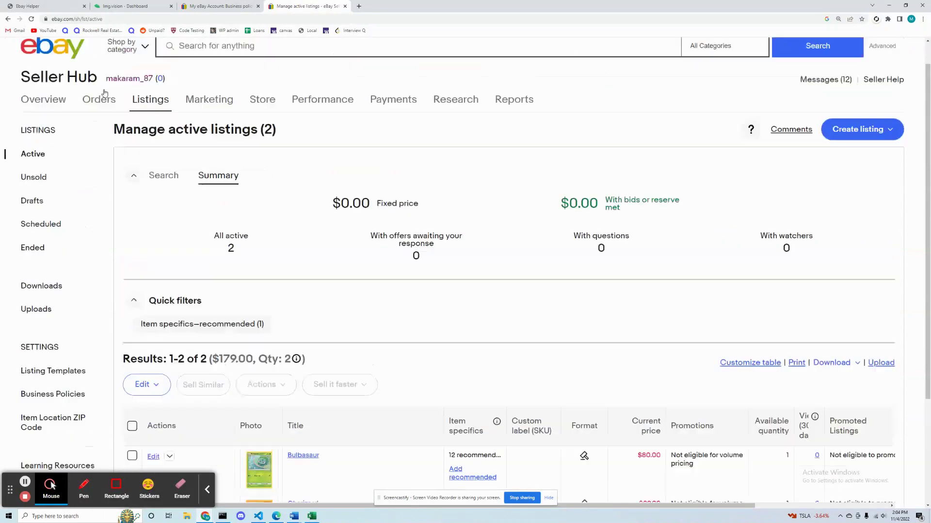
{"action": "left_click", "coordinate": [34, 6]}
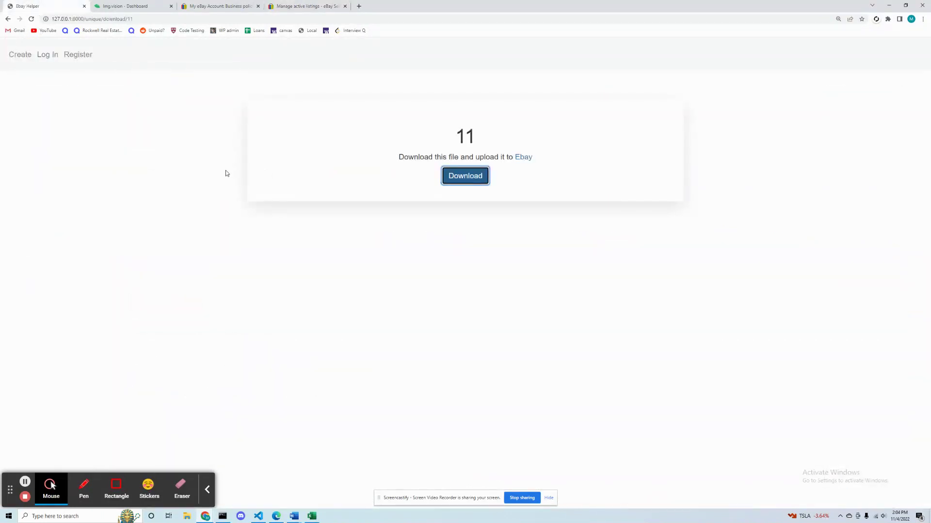
- Log into Ebay Helper with the autofilled credentials and open the Saved Templates list
{"action": "left_click", "coordinate": [47, 55]}
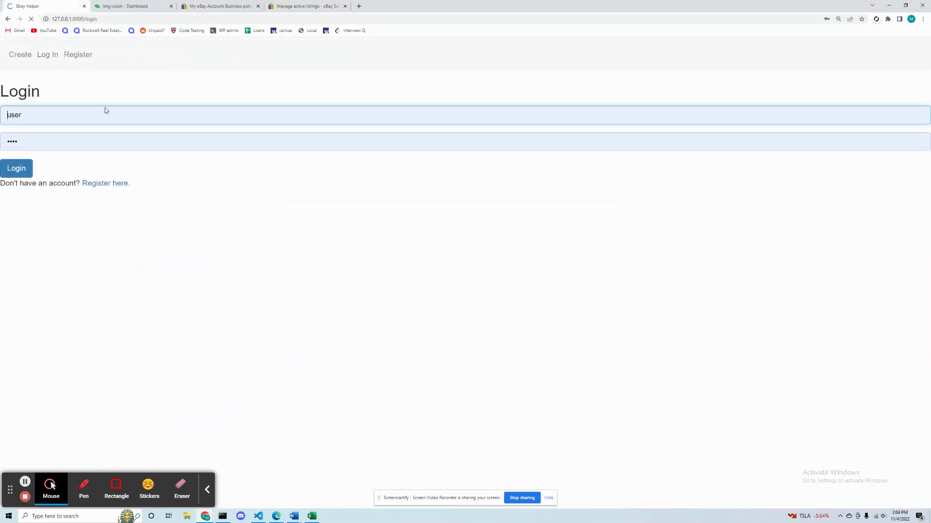
{"action": "left_click", "coordinate": [24, 173]}
{"action": "left_click", "coordinate": [19, 168]}
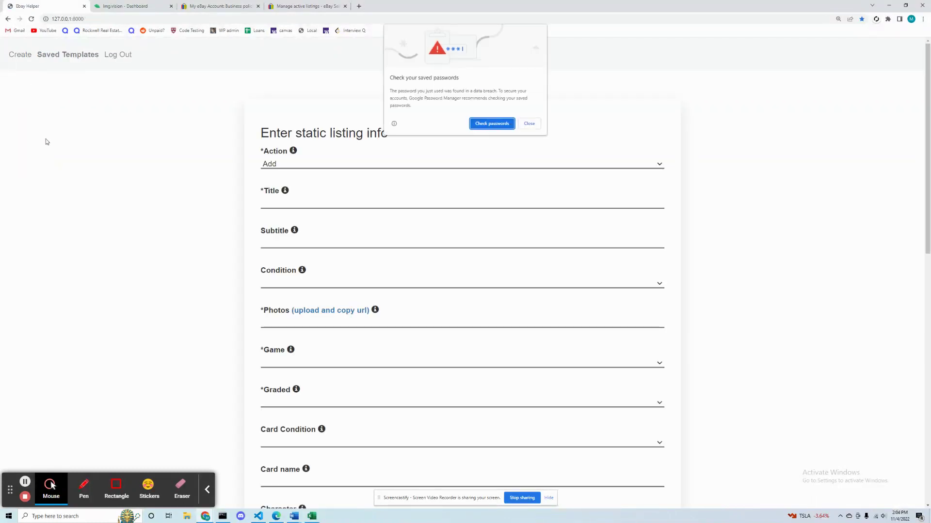
{"action": "left_click", "coordinate": [529, 123]}
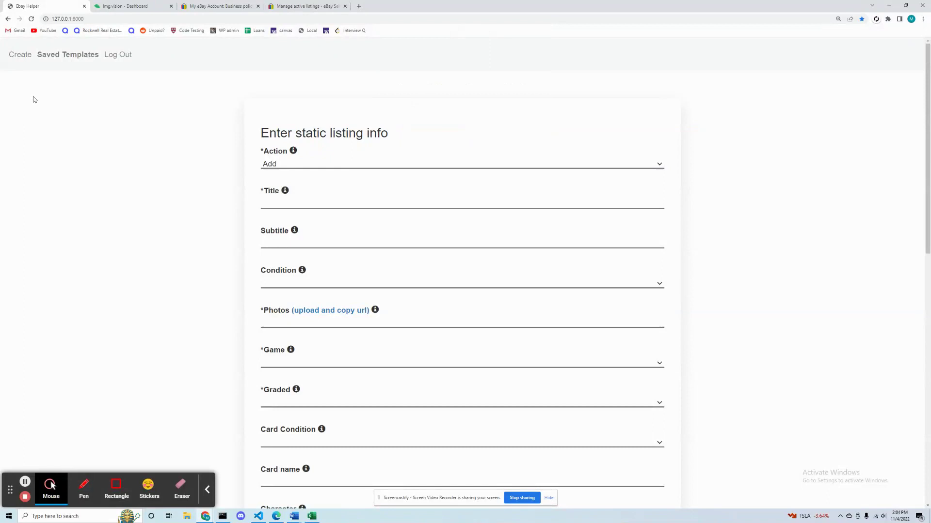
{"action": "left_click", "coordinate": [58, 55]}
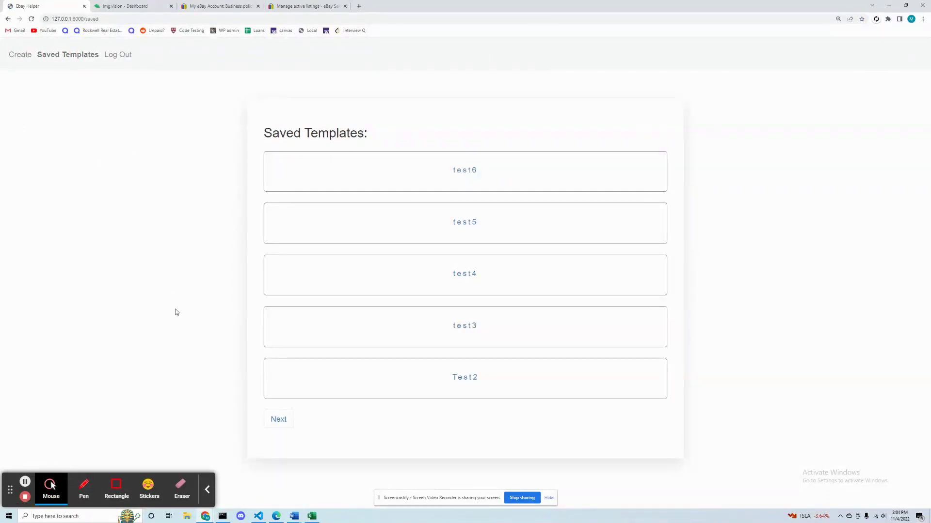
- Page through the saved templates and log out of the account
{"action": "left_click", "coordinate": [289, 420]}
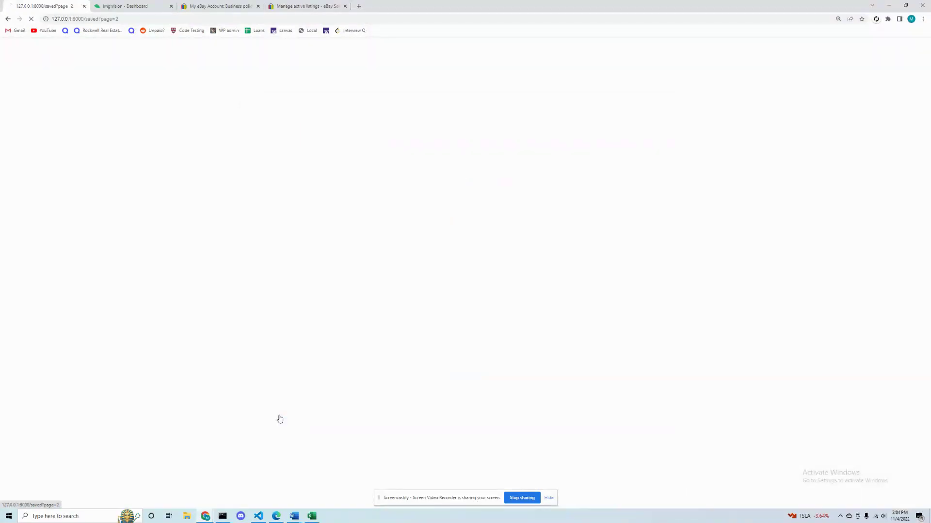
{"action": "left_click", "coordinate": [285, 213]}
{"action": "left_click", "coordinate": [118, 54]}
- Register a new Ebay Helper account with a new username
{"action": "left_click", "coordinate": [81, 54]}
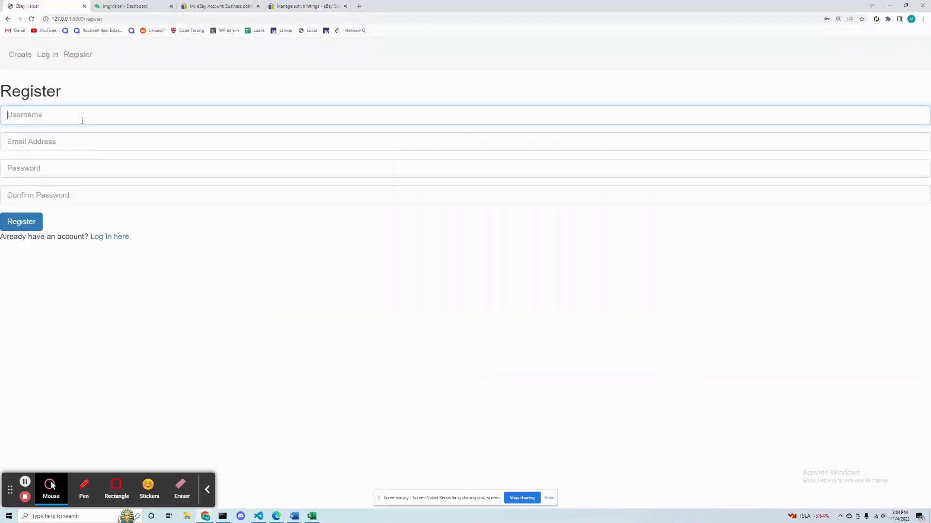
{"action": "type", "text": "user"}
{"action": "left_click", "coordinate": [35, 227]}
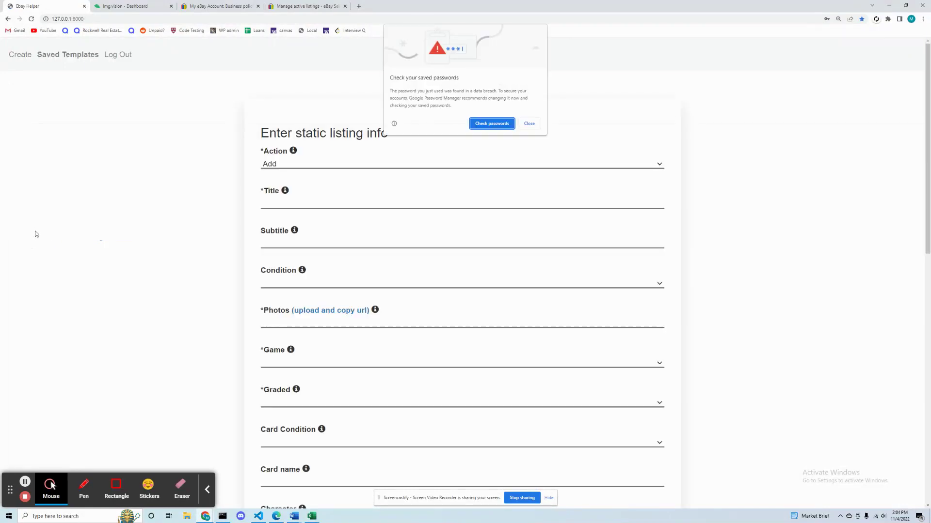
- Set the item condition to Used and save the form as a template named 'Test'
{"action": "left_click", "coordinate": [529, 124]}
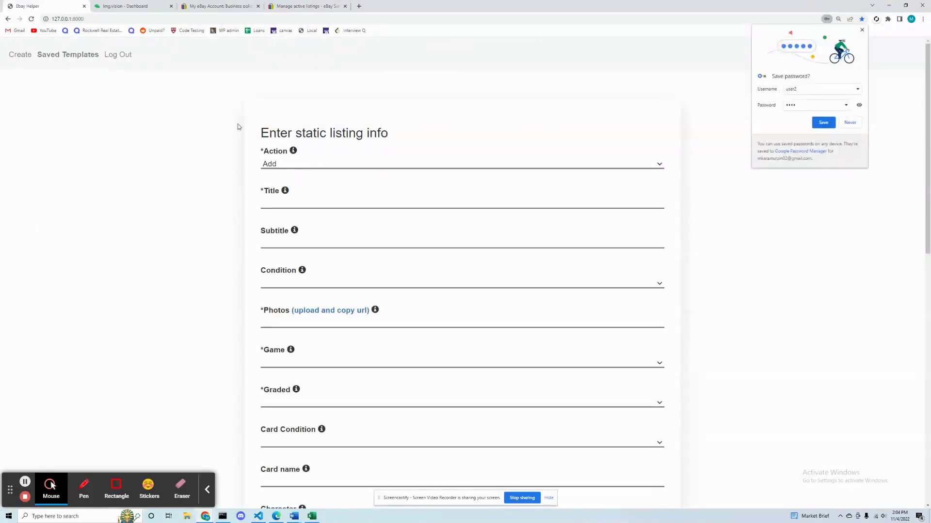
{"action": "left_click", "coordinate": [296, 281]}
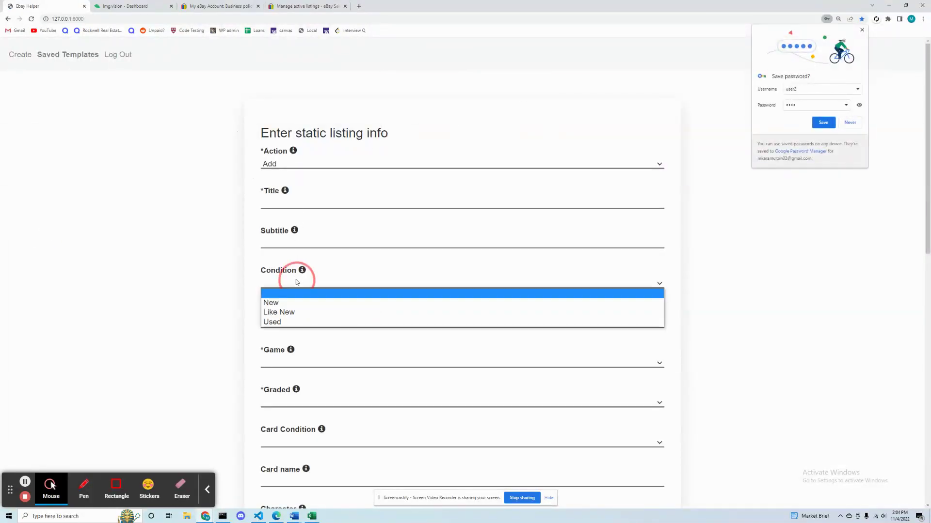
{"action": "left_click", "coordinate": [278, 321]}
{"action": "scroll", "coordinate": [284, 287], "scroll_direction": "down", "scroll_amount": 10}
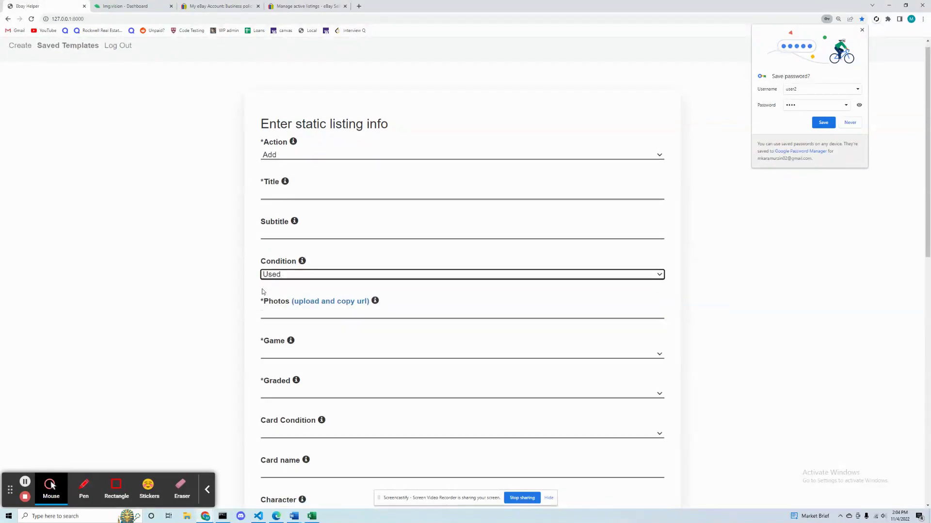
{"action": "scroll", "coordinate": [258, 249], "scroll_direction": "down", "scroll_amount": 2}
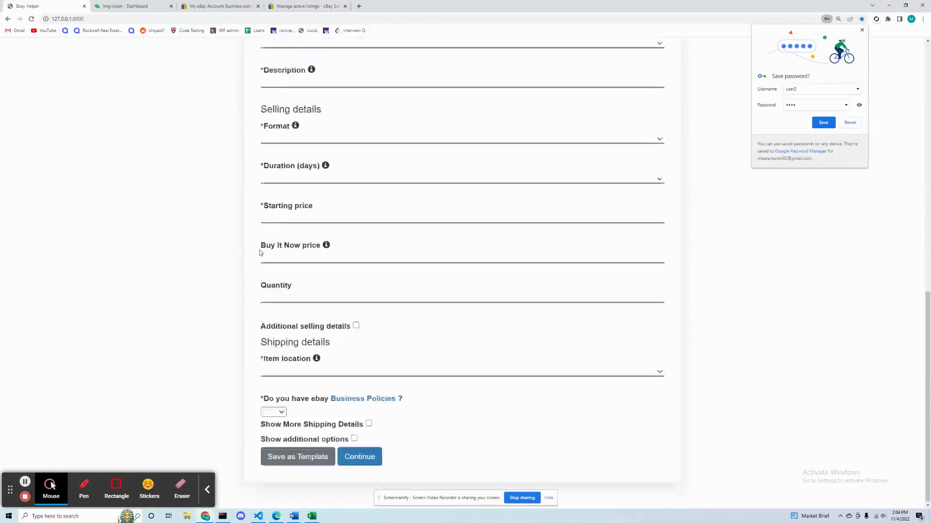
{"action": "left_click", "coordinate": [284, 457]}
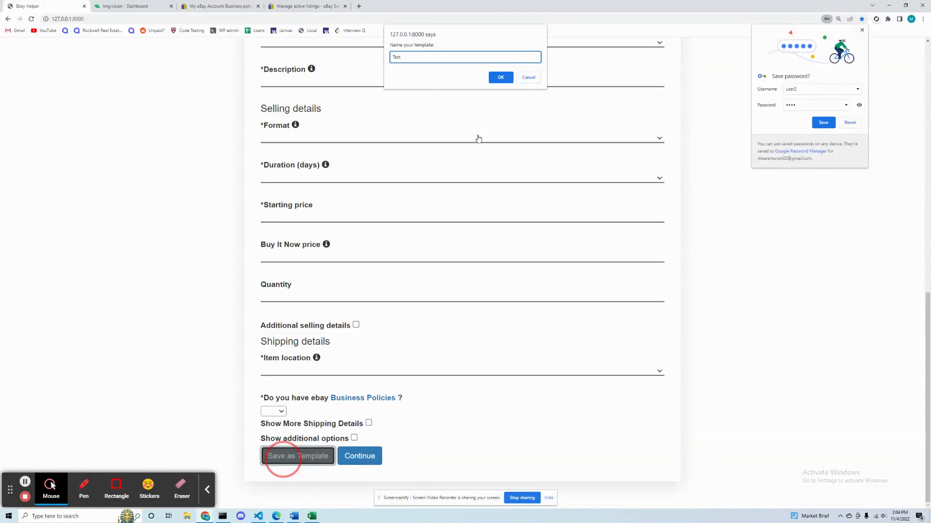
{"action": "left_click", "coordinate": [500, 78]}
{"action": "left_click", "coordinate": [357, 460]}
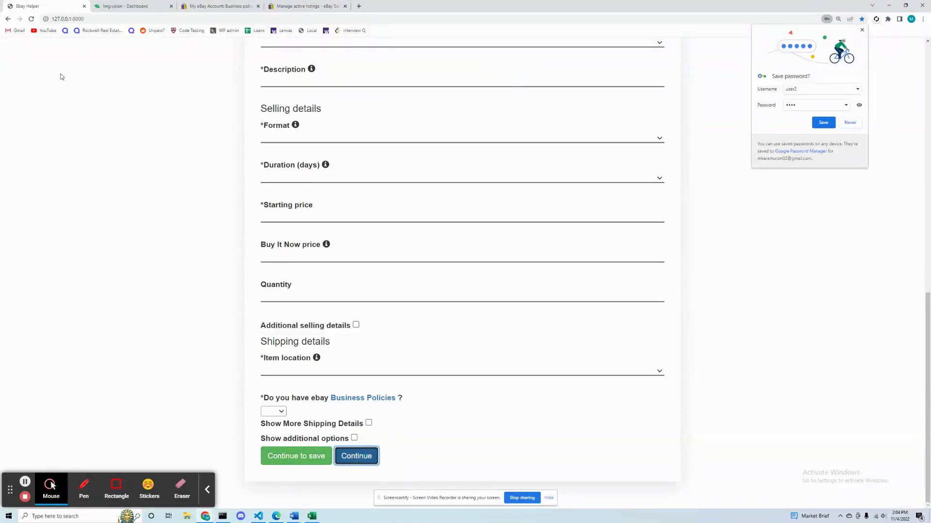
- Open the saved 'Test' template and review its stored listing values
{"action": "left_click", "coordinate": [68, 54]}
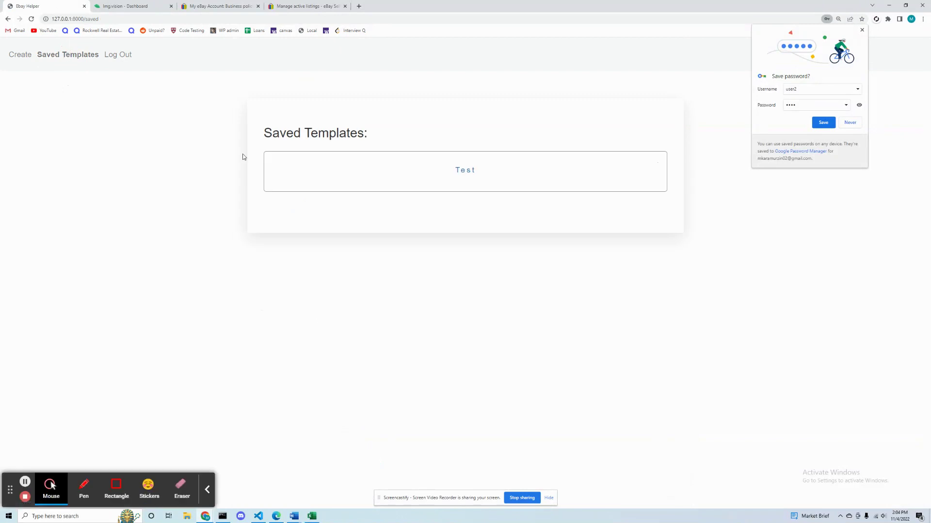
{"action": "left_click", "coordinate": [472, 178]}
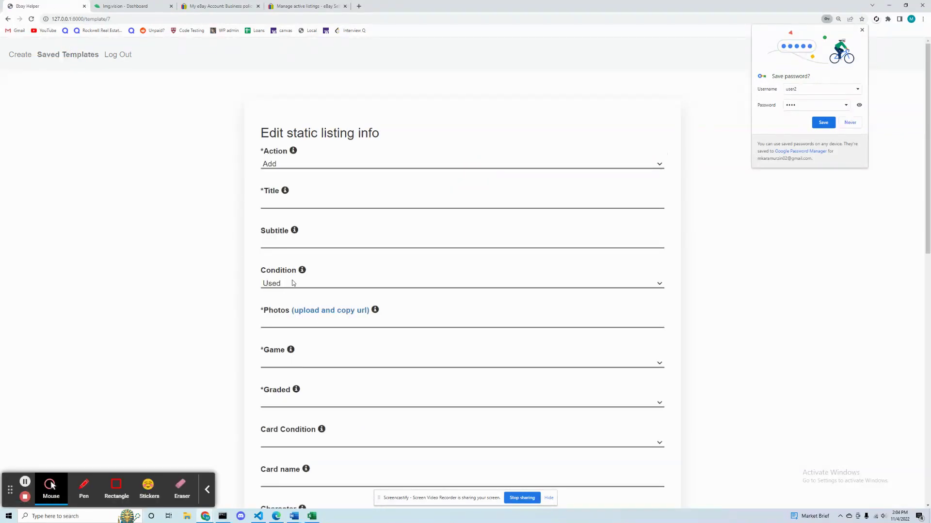
{"action": "scroll", "coordinate": [292, 284], "scroll_direction": "down", "scroll_amount": 2}
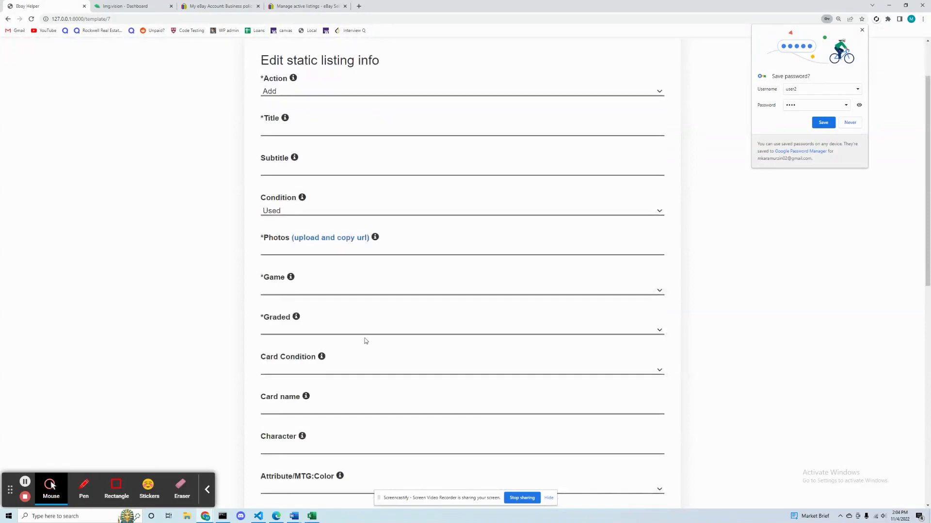
{"action": "scroll", "coordinate": [369, 342], "scroll_direction": "down", "scroll_amount": 2}
{"action": "scroll", "coordinate": [375, 347], "scroll_direction": "up", "scroll_amount": 4}
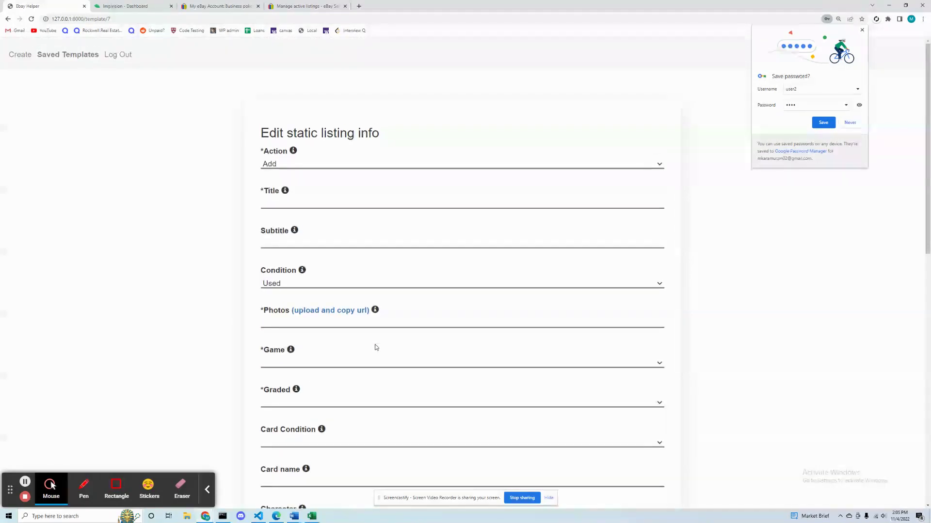